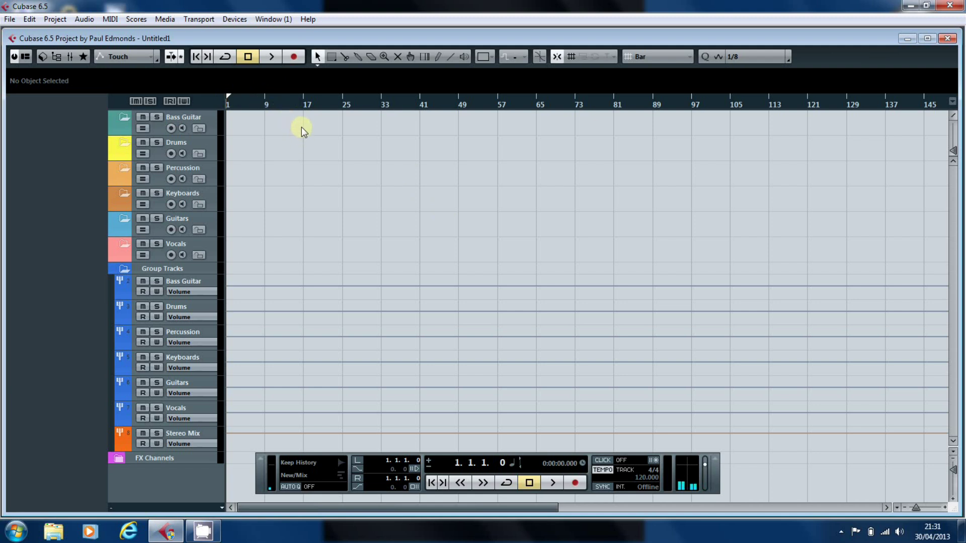
Move the locators and project position to bar 17, then return both to bar 1
click(304, 95)
click(303, 97)
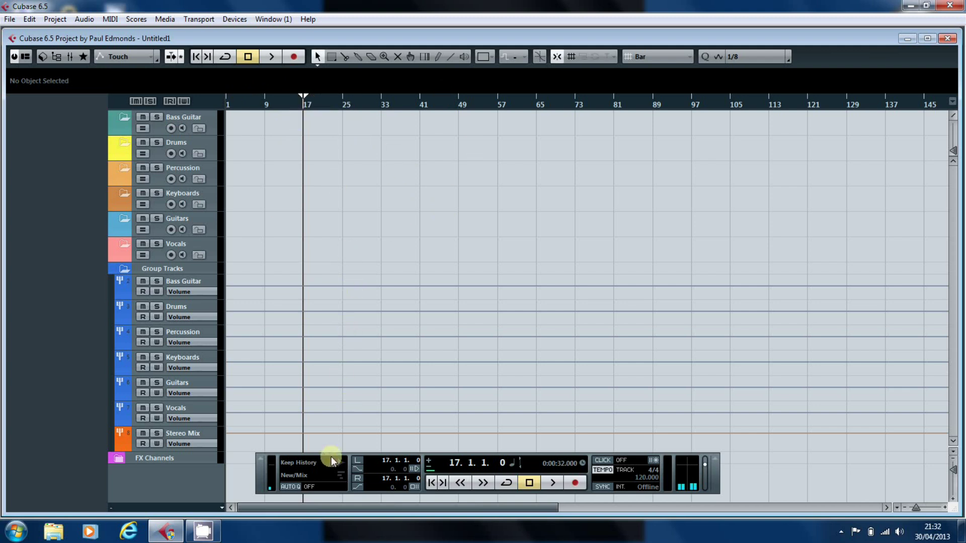
click(228, 96)
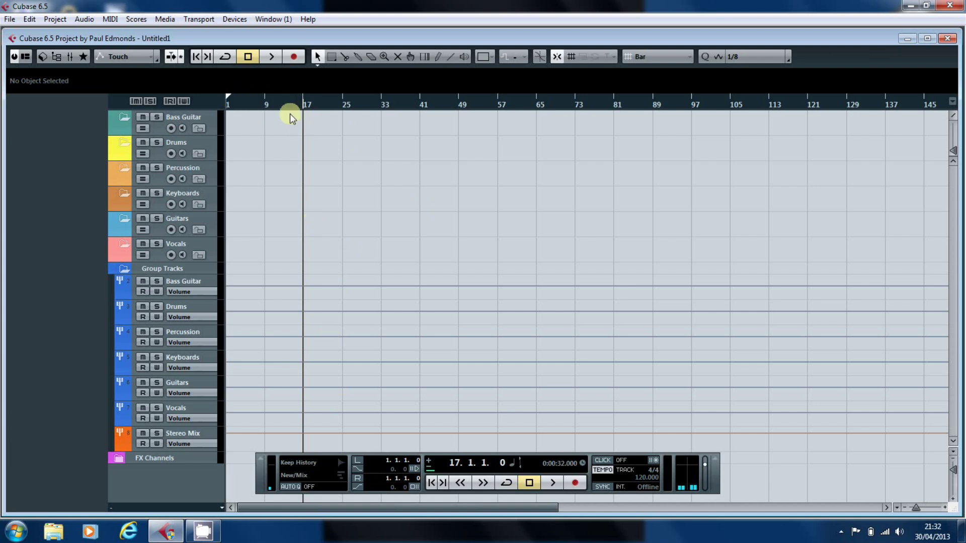
key(Home)
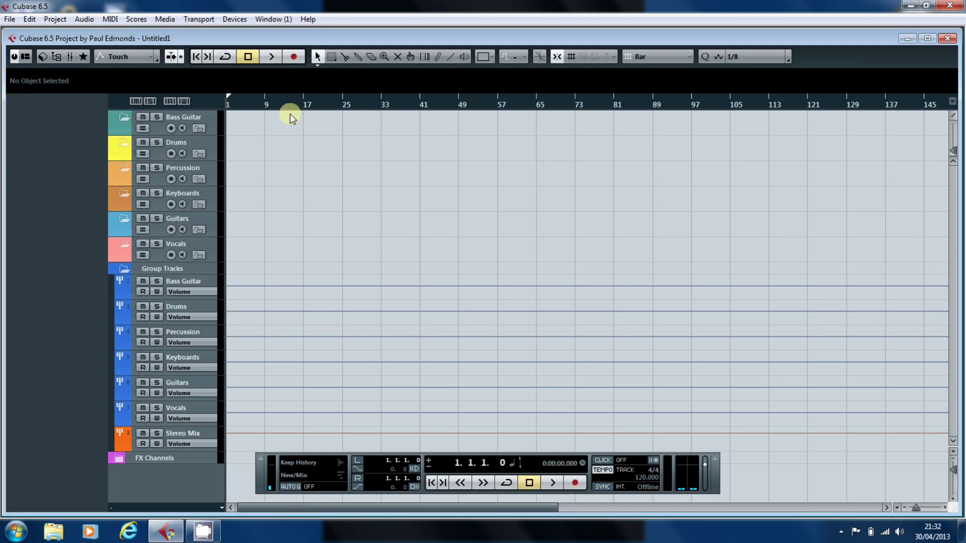
Browse the audio import dialog to inspect Acoustic Right.wav, then cancel without importing
click(9, 20)
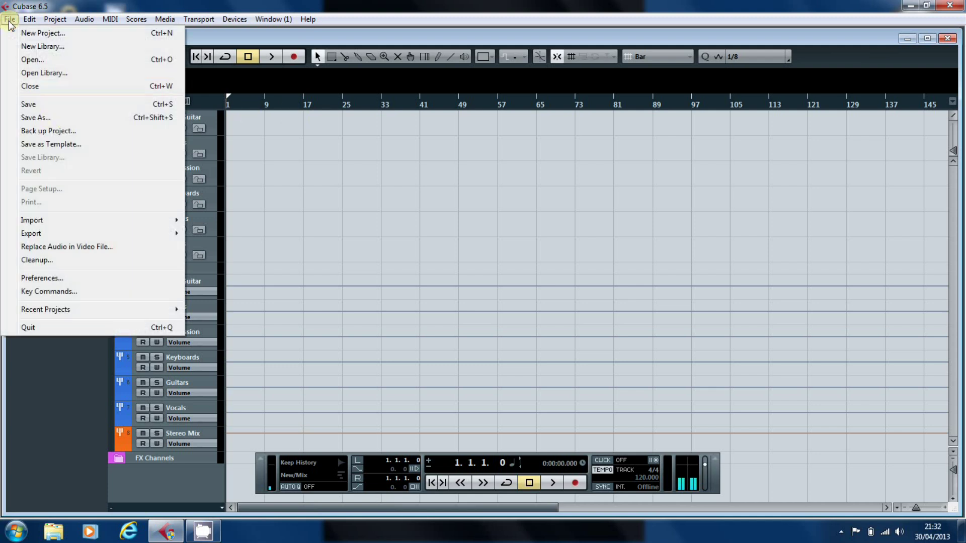
mouse_move(172, 219)
click(220, 221)
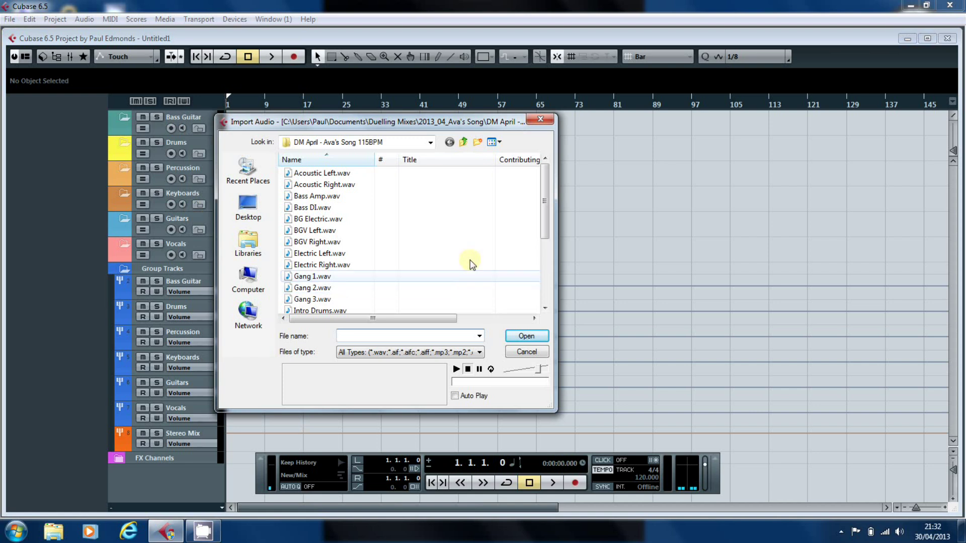
click(337, 186)
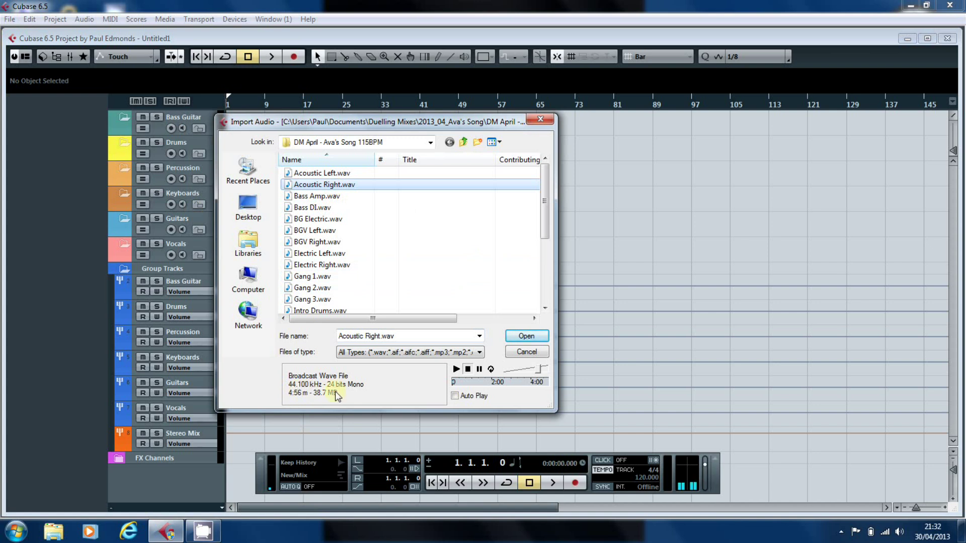
click(526, 352)
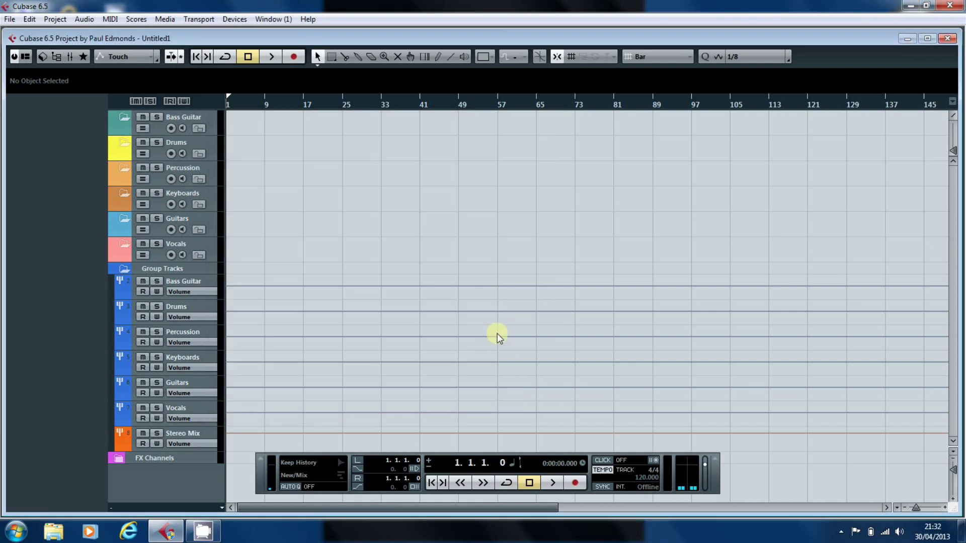
Check the Project Setup dialog and close it without changes
click(62, 20)
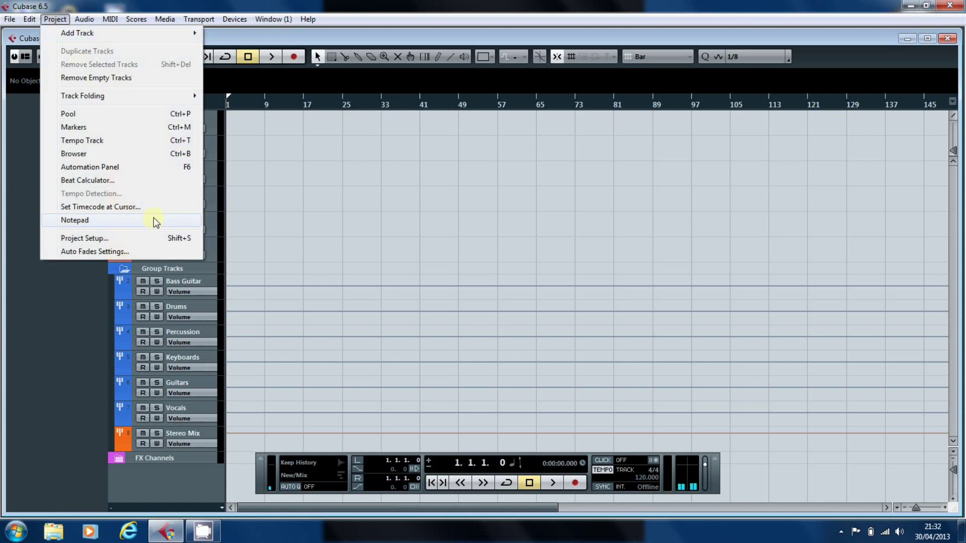
click(142, 239)
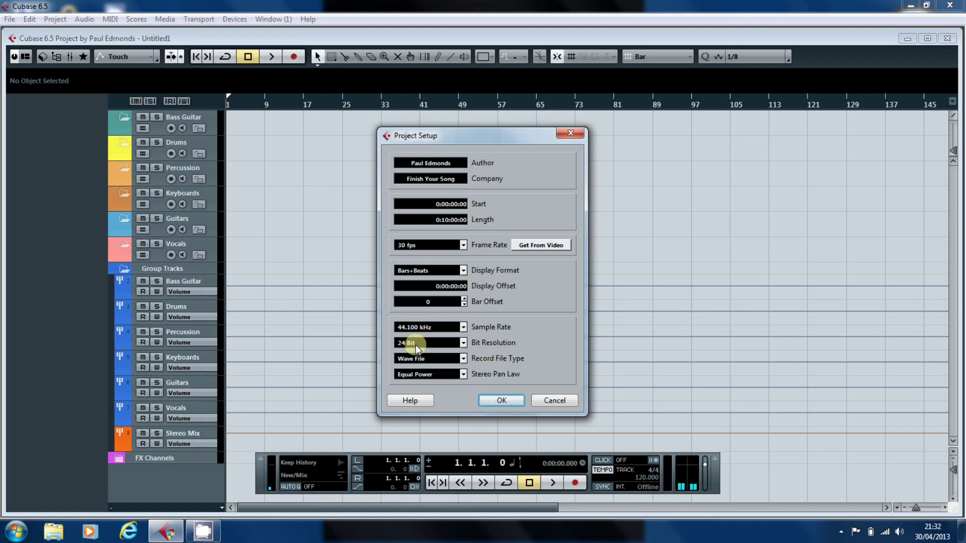
click(561, 402)
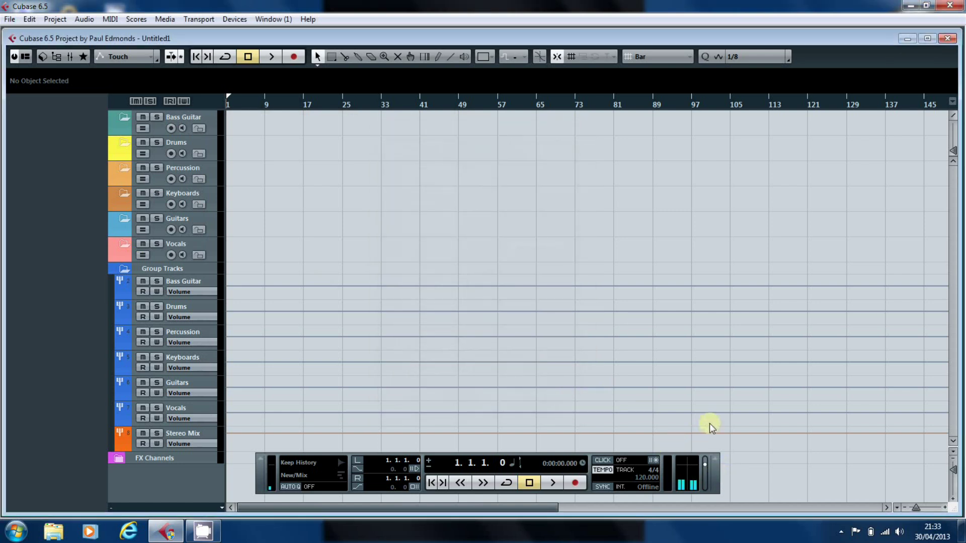
Open the audio file import again and dismiss it without importing
click(10, 19)
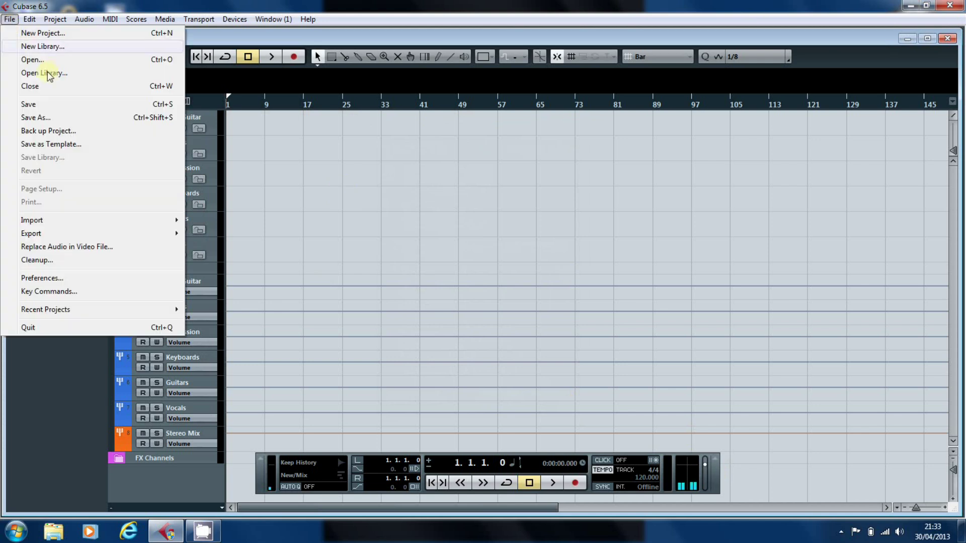
mouse_move(88, 222)
click(231, 220)
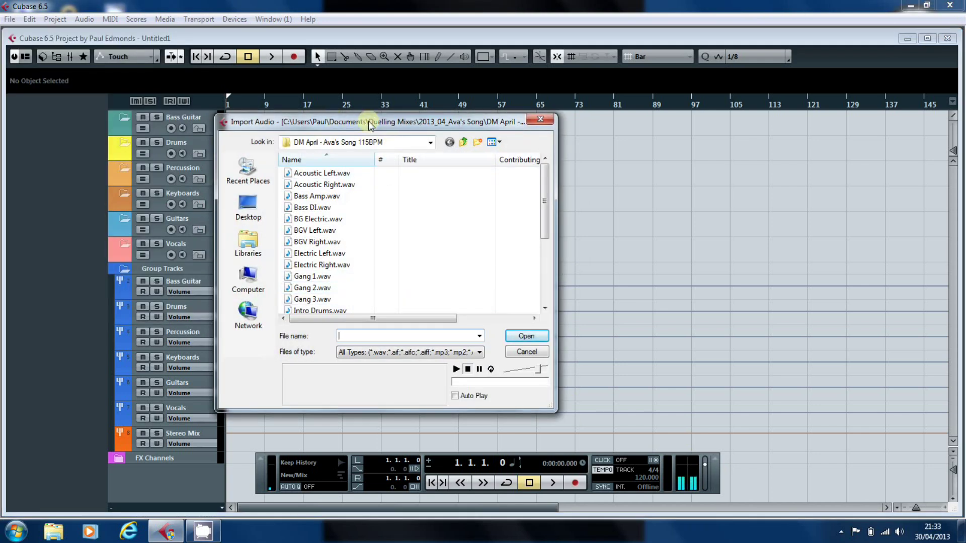
click(526, 352)
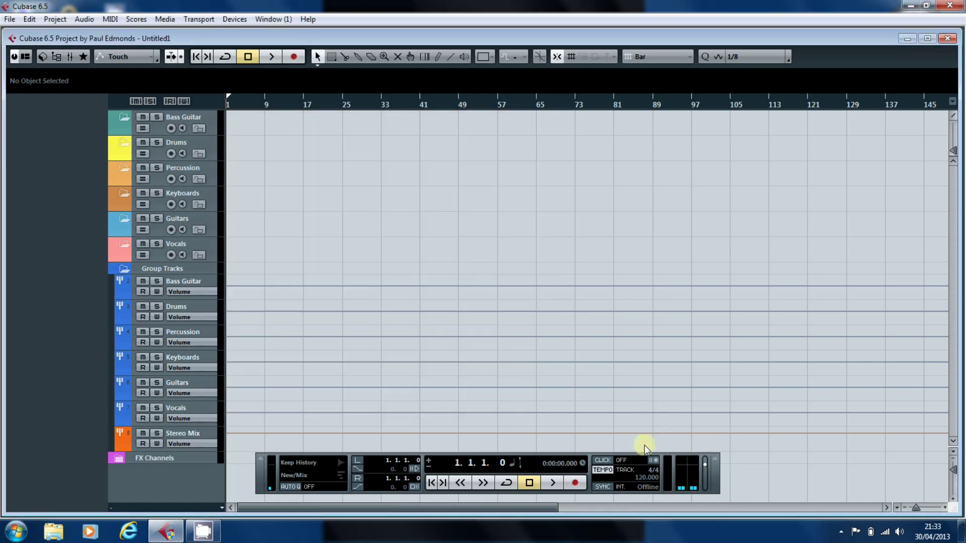
Set the tempo track's bar-1 tempo to 115 BPM in the Tempo Track Editor
click(608, 470)
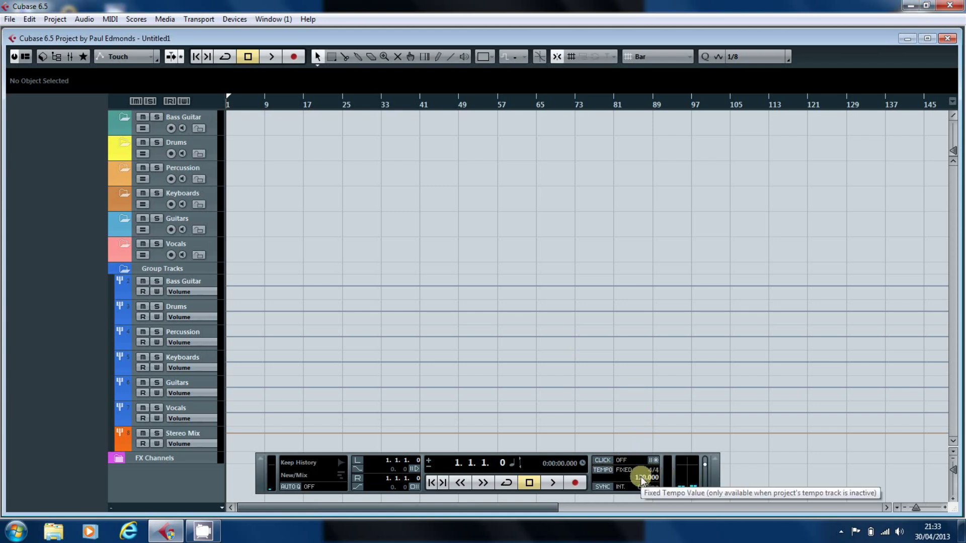
drag(642, 480, 642, 488)
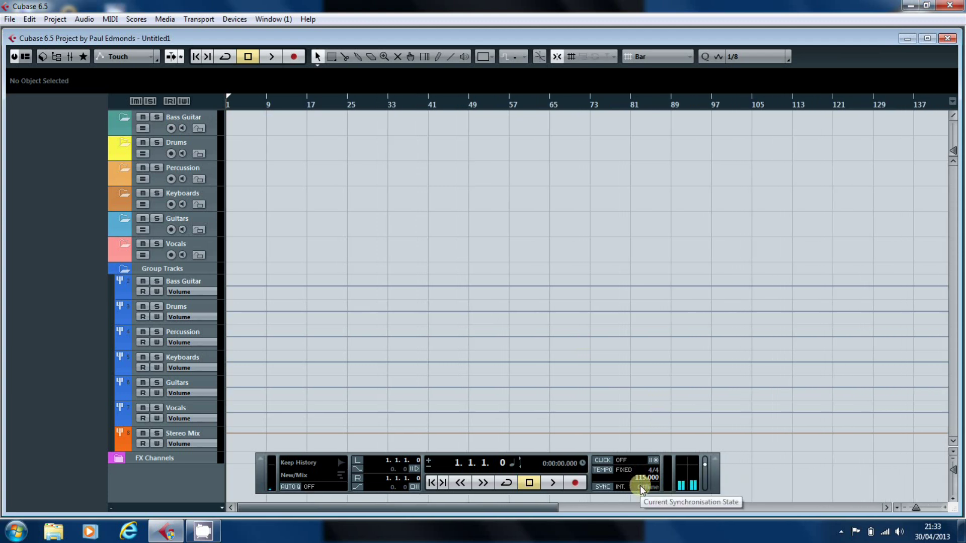
click(603, 471)
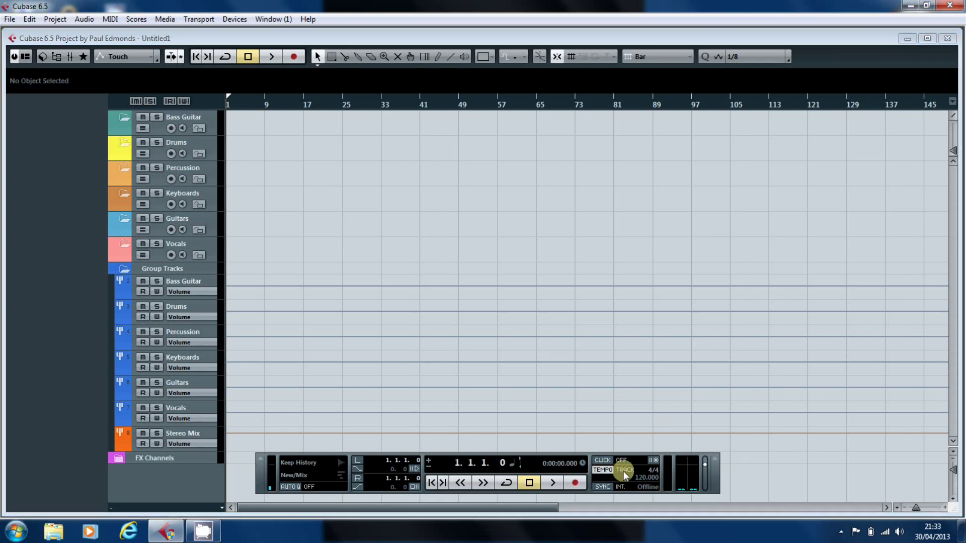
ctrl+click(623, 471)
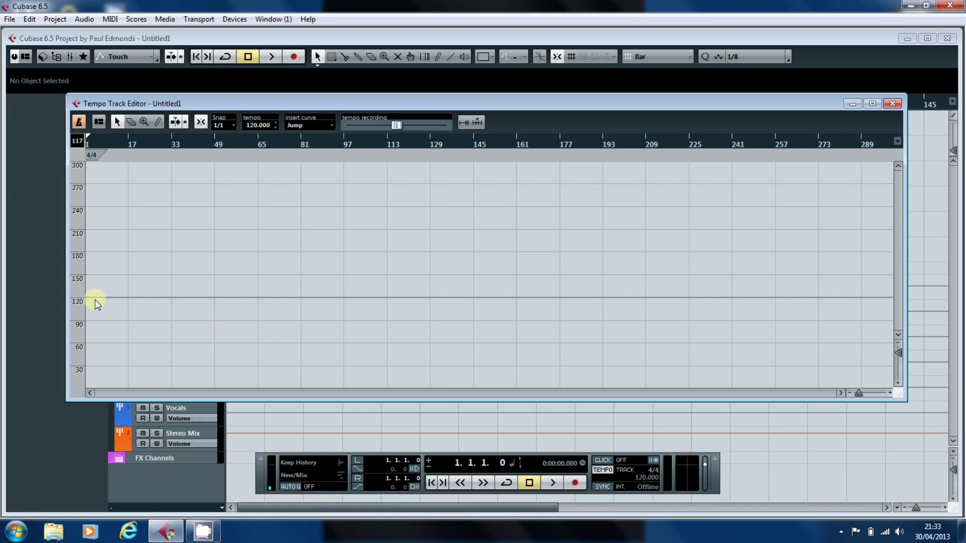
drag(87, 298, 85, 301)
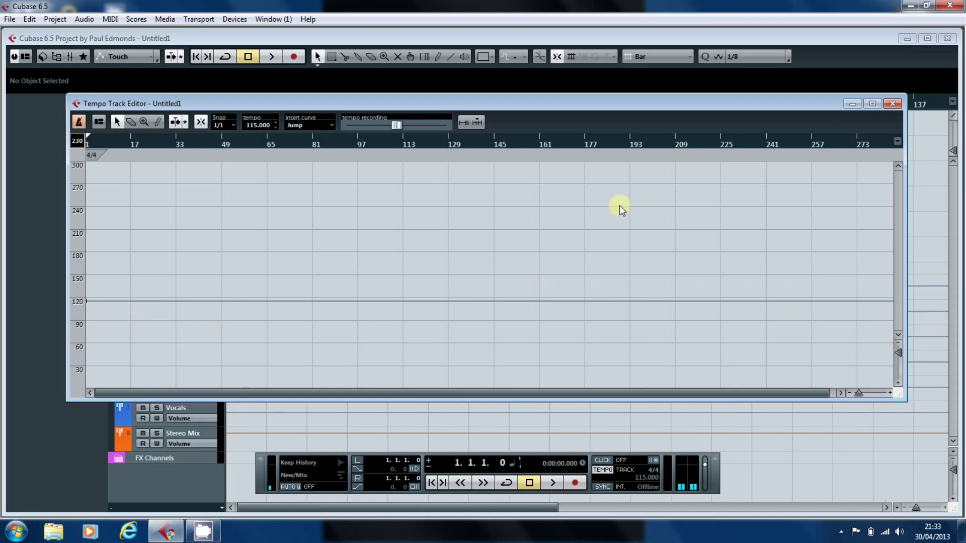
click(893, 104)
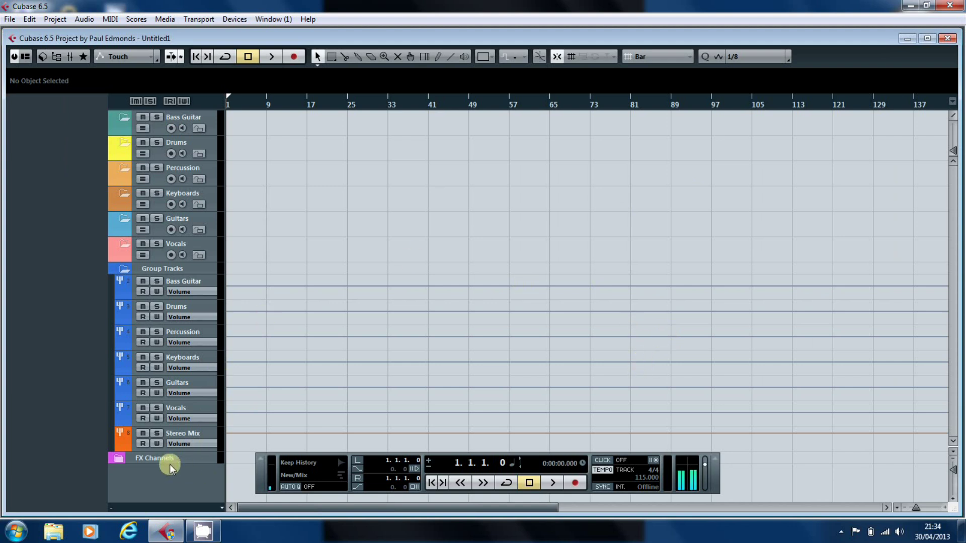
Collapse the Group Tracks folder and expand FX Channels to reveal Reverb and FX 2
click(122, 268)
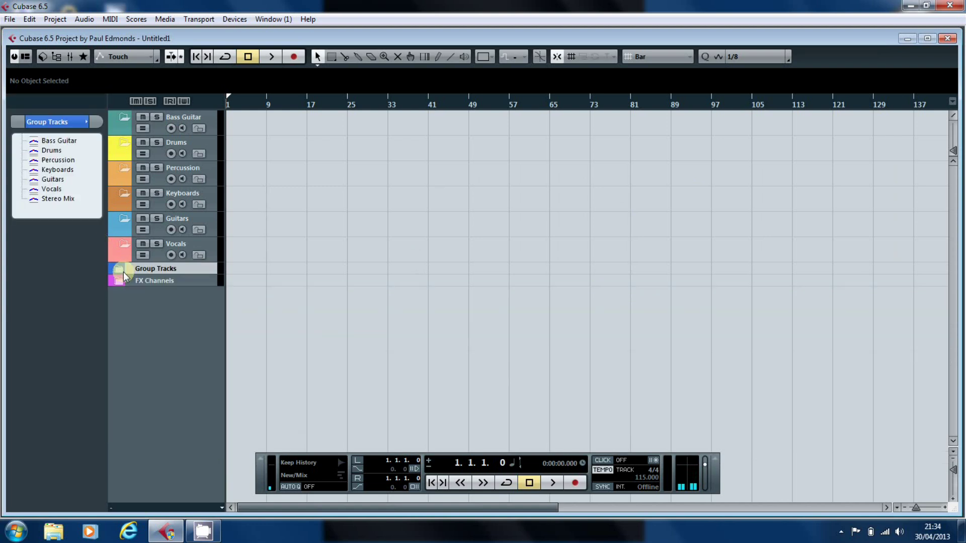
click(123, 280)
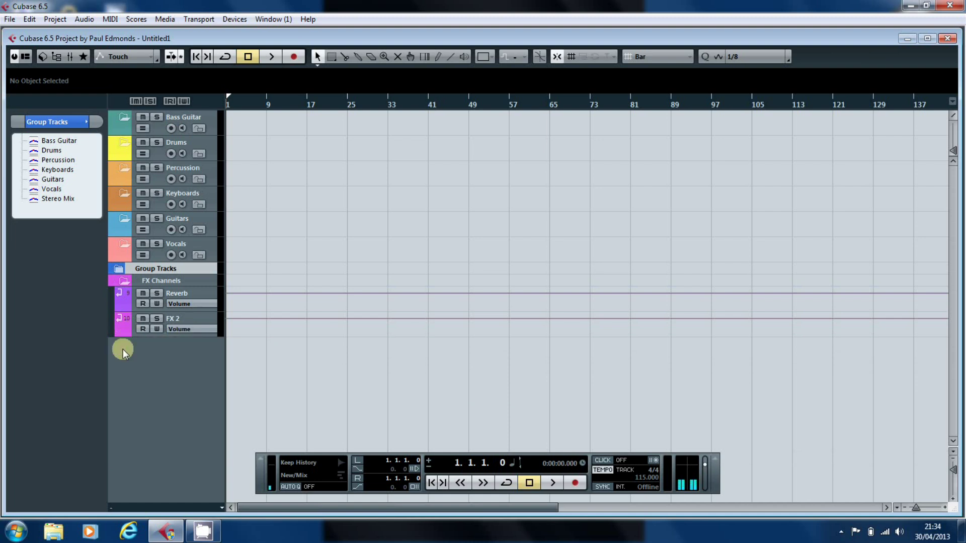
Import Acoustic Left.wav through Vox Duplicate.wav, copied into the project, each on a separate track
click(10, 19)
mouse_move(69, 220)
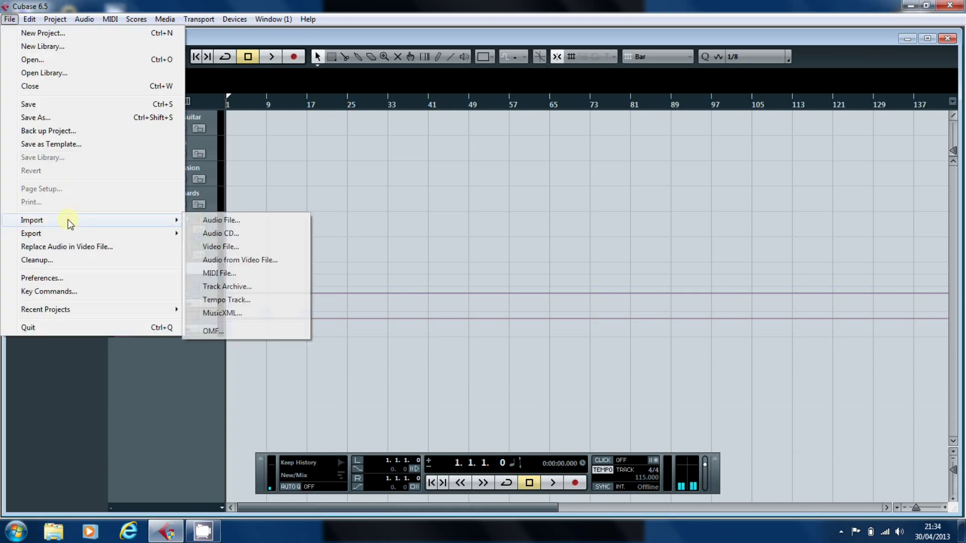
click(204, 221)
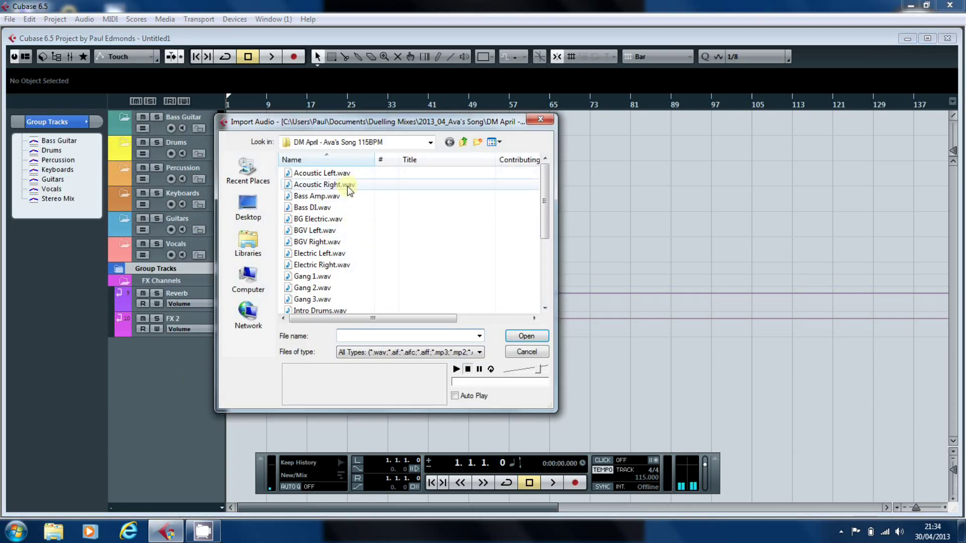
click(341, 173)
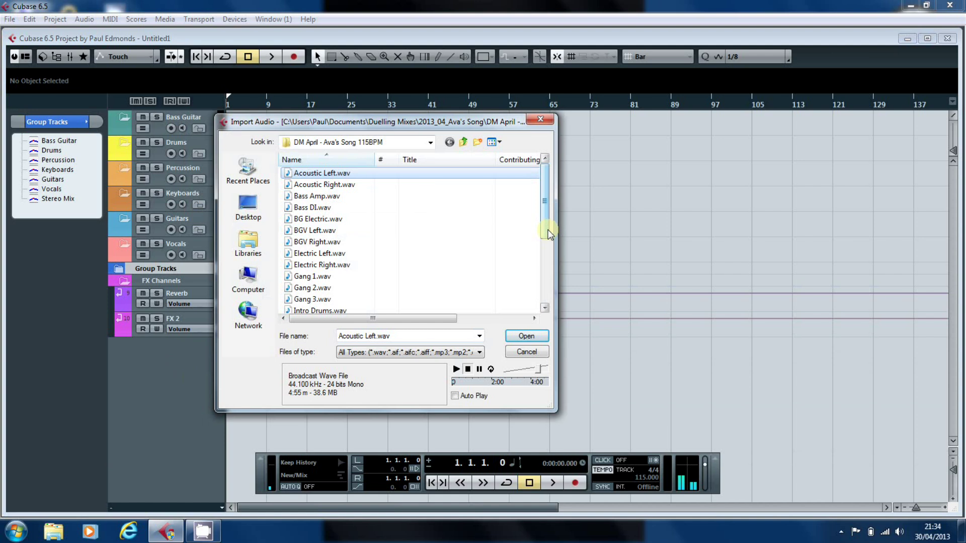
drag(549, 233, 549, 295)
shift+click(327, 300)
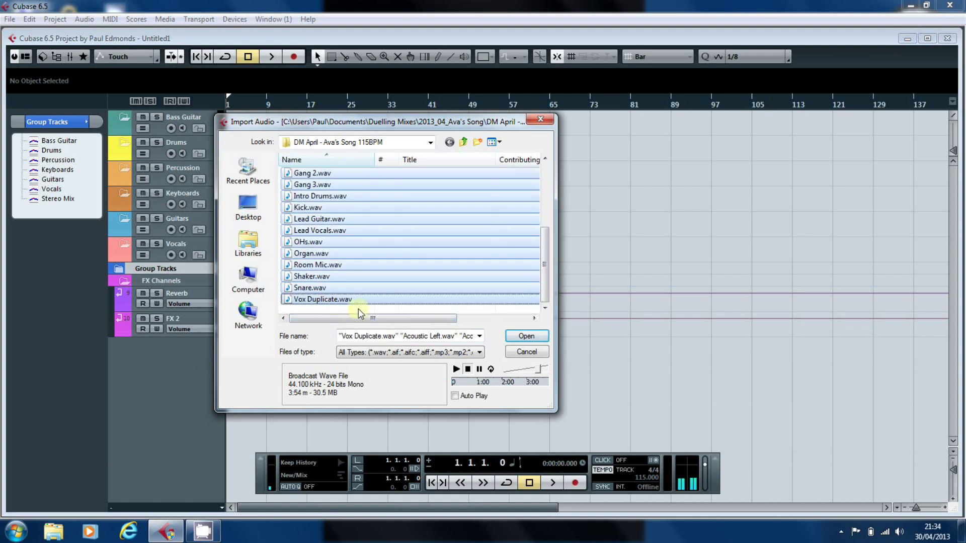
click(515, 337)
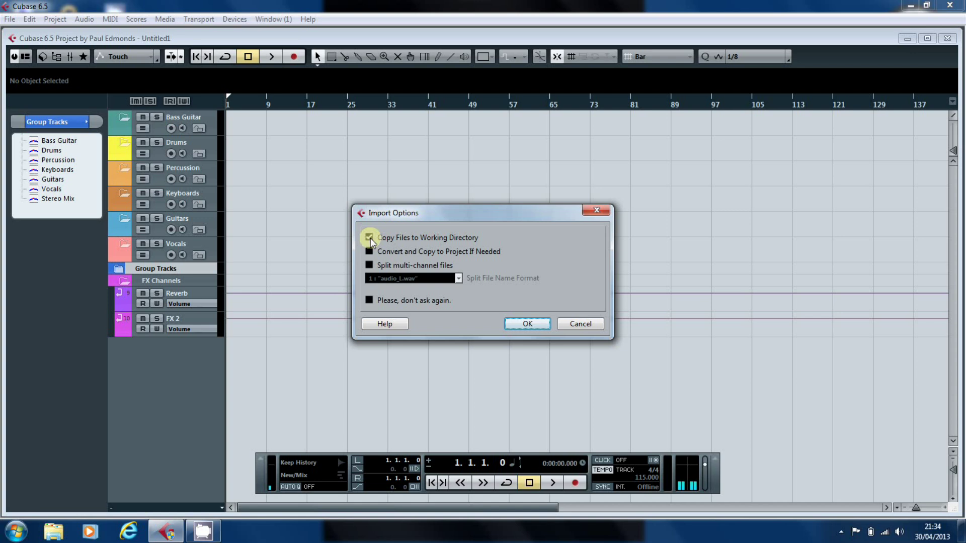
click(518, 325)
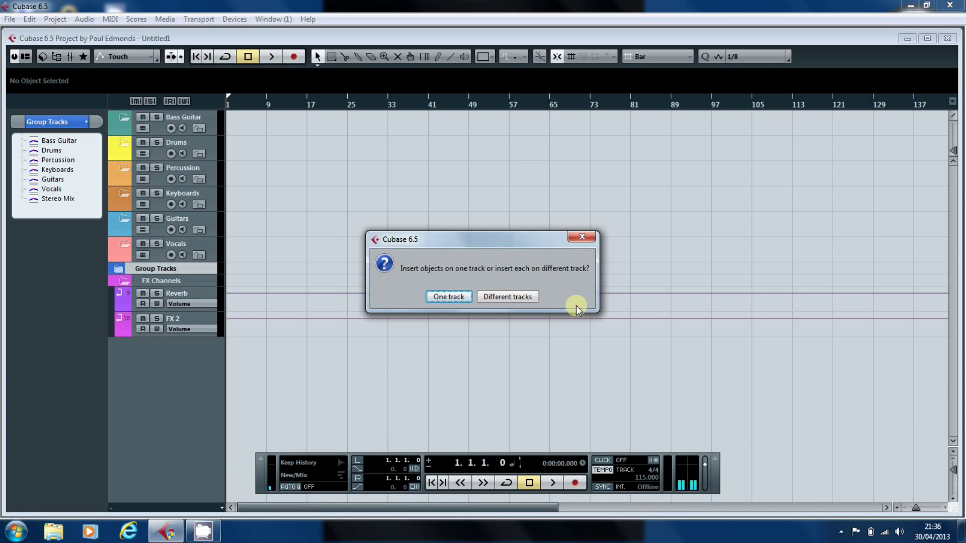
click(502, 296)
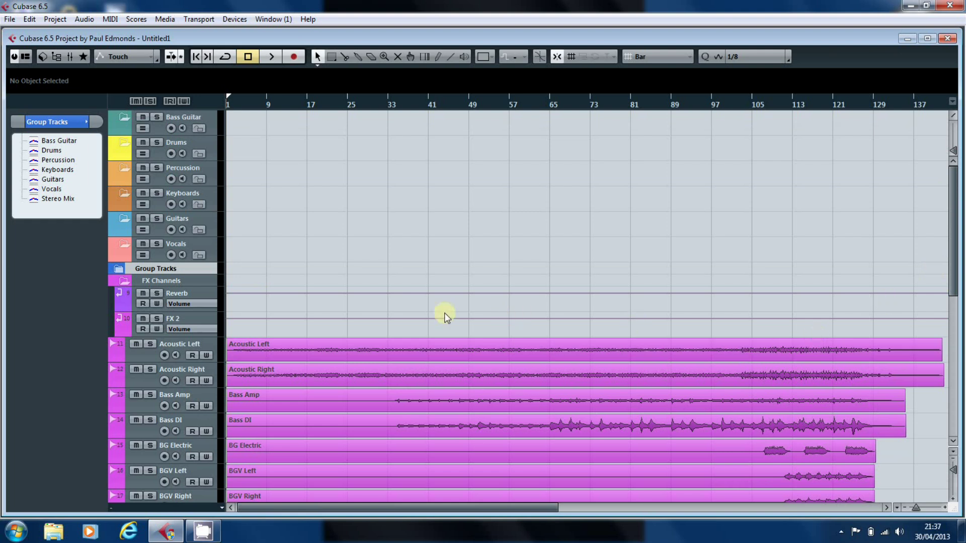
Select the guitar tracks, Acoustic Left through Lead Guitar, and drag them into the Guitars folder
scroll(269, 328, down, 5)
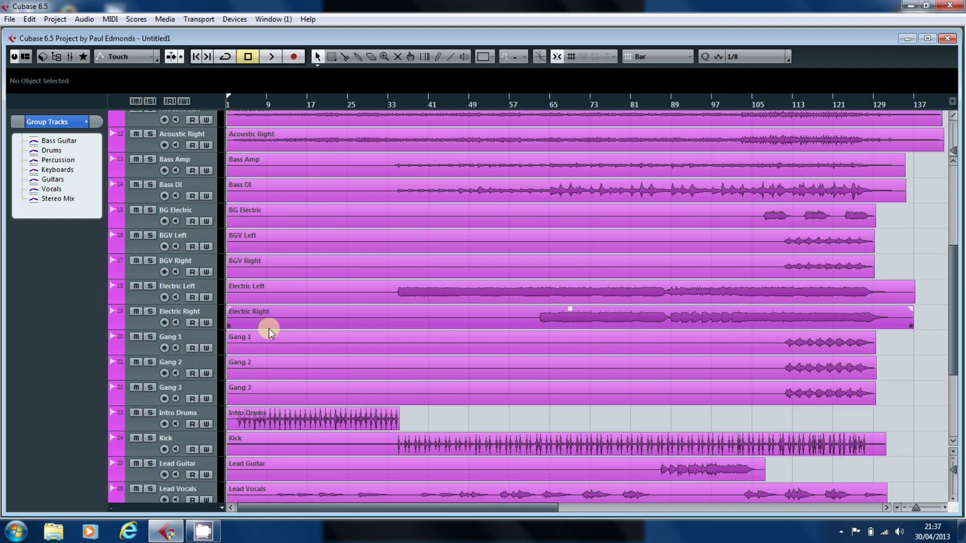
scroll(275, 325, up, 3)
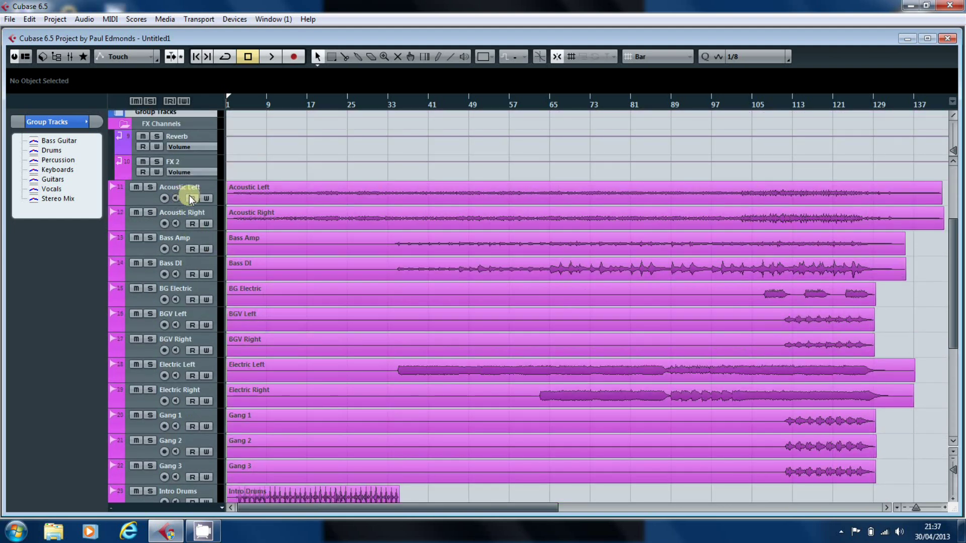
scroll(189, 195, up, 3)
click(170, 267)
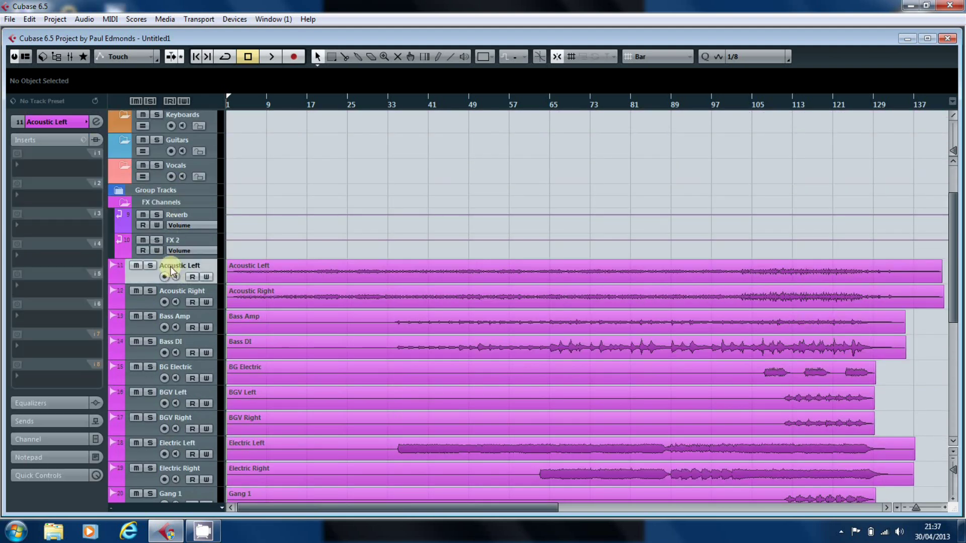
shift+click(180, 292)
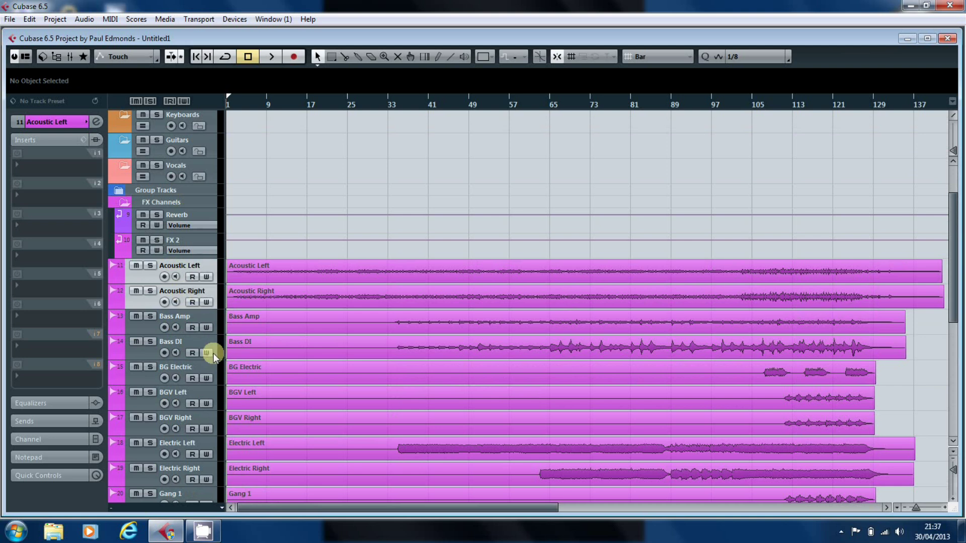
ctrl+click(177, 367)
ctrl+click(182, 448)
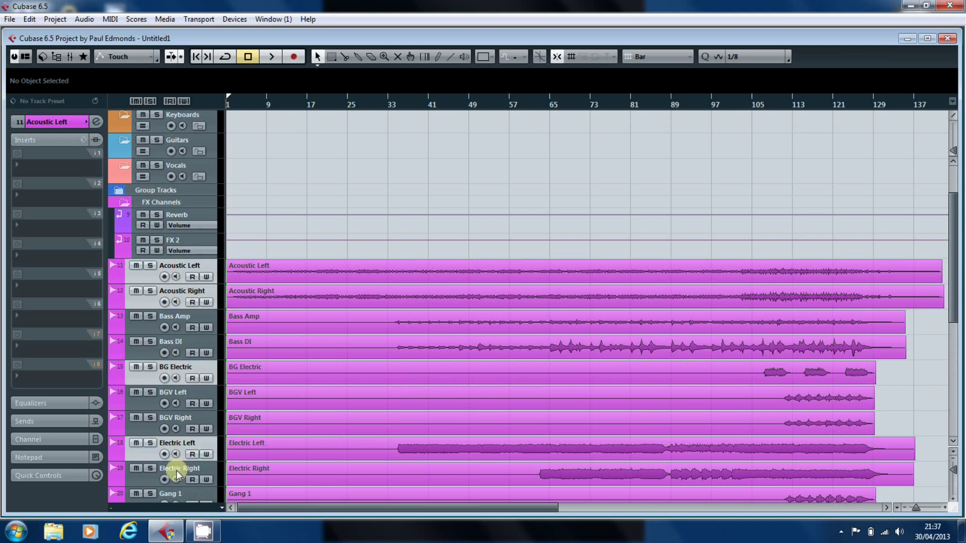
ctrl+click(178, 470)
scroll(227, 443, down, 6)
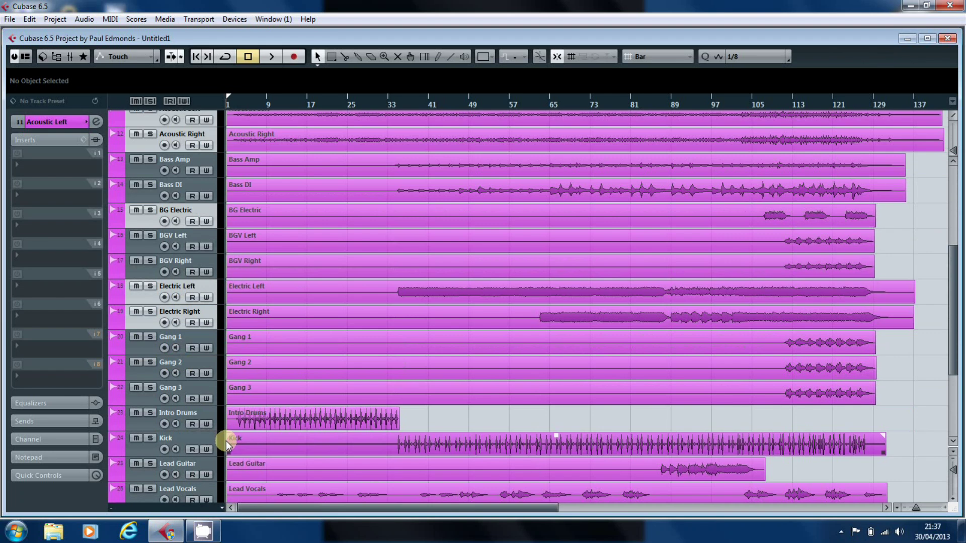
ctrl+click(182, 465)
scroll(224, 459, down, 3)
scroll(233, 462, down, 3)
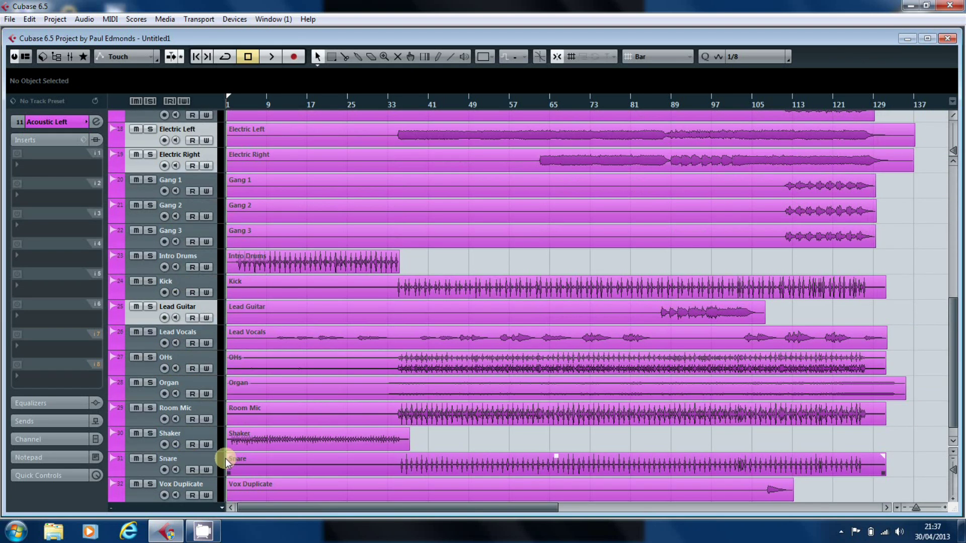
scroll(318, 373, up, 15)
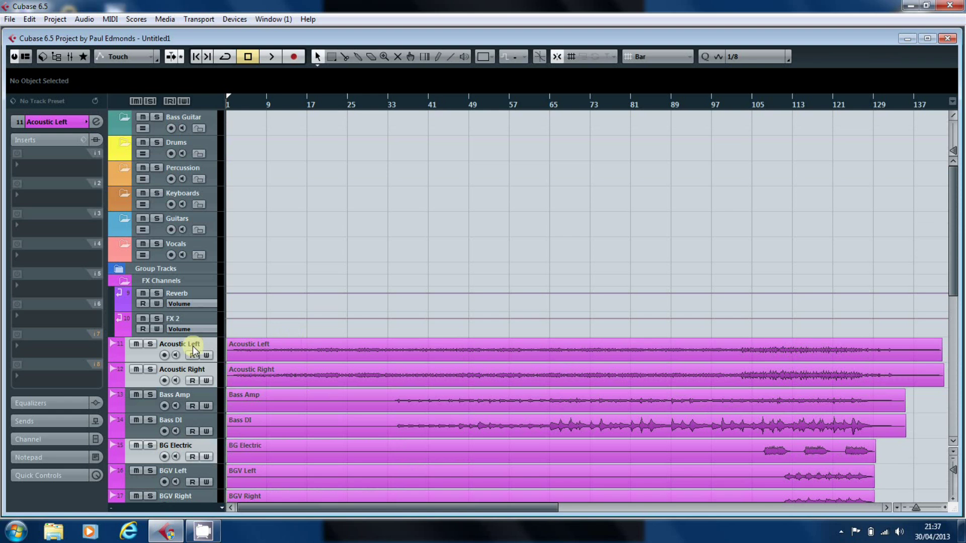
drag(192, 346, 190, 232)
Select the Guitars folder part, then select the Acoustic Left and Acoustic Right tracks
click(360, 298)
click(224, 213)
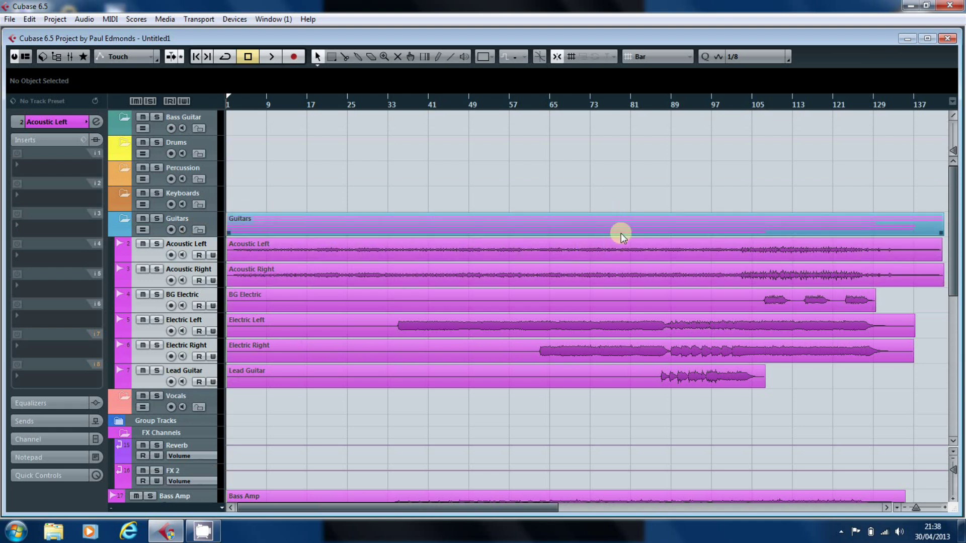
click(198, 245)
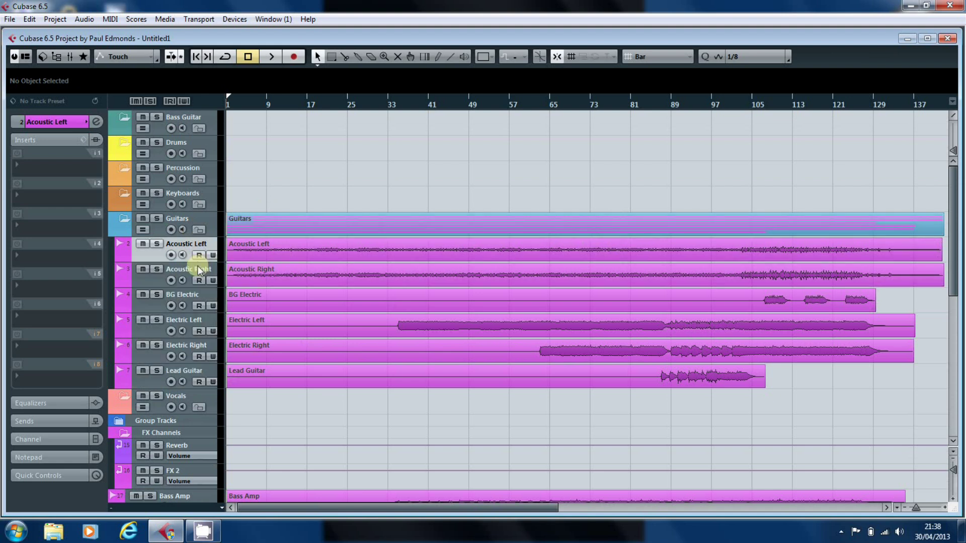
ctrl+click(197, 271)
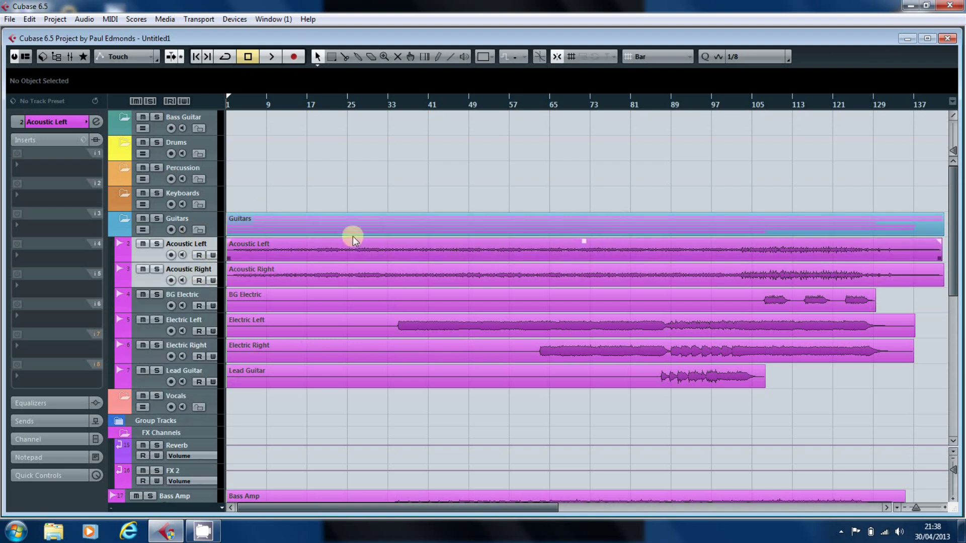
Colour Acoustic Left/Right Acoustic Guitar blue, and BG Electric through Lead Guitar Electric Guitar blue
click(490, 59)
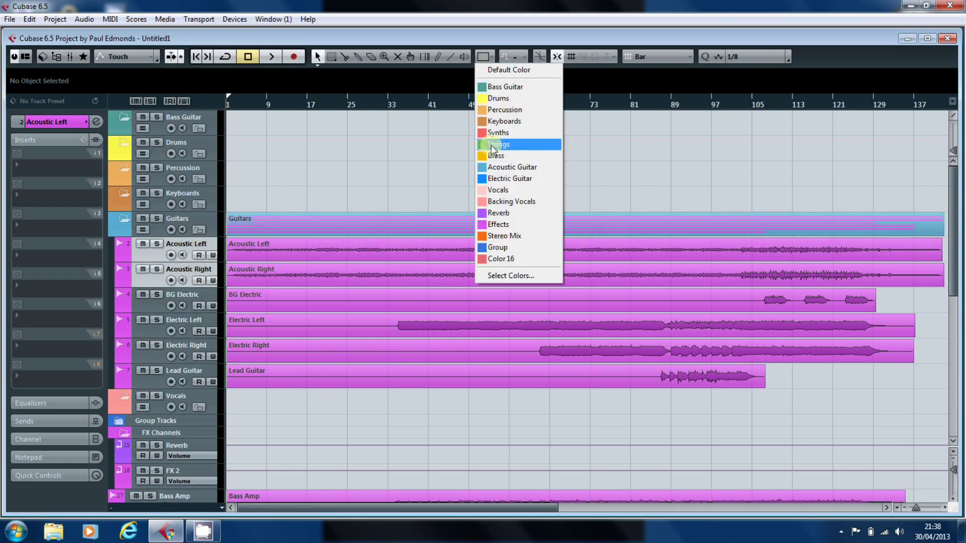
click(492, 168)
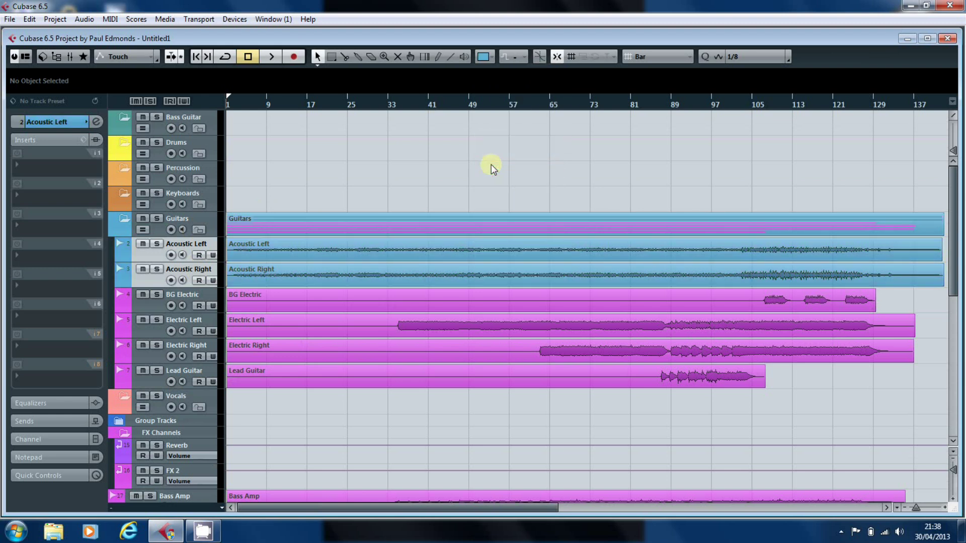
click(182, 294)
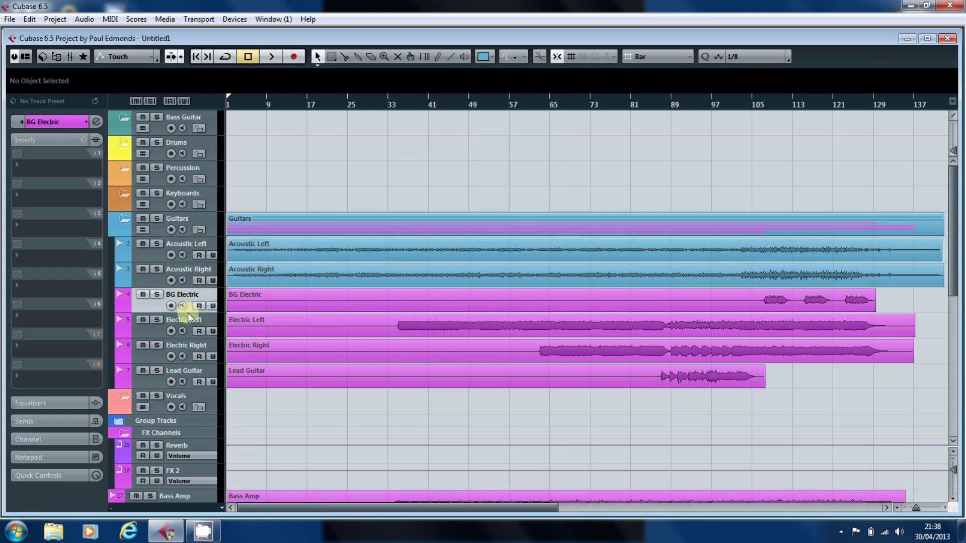
shift+click(185, 370)
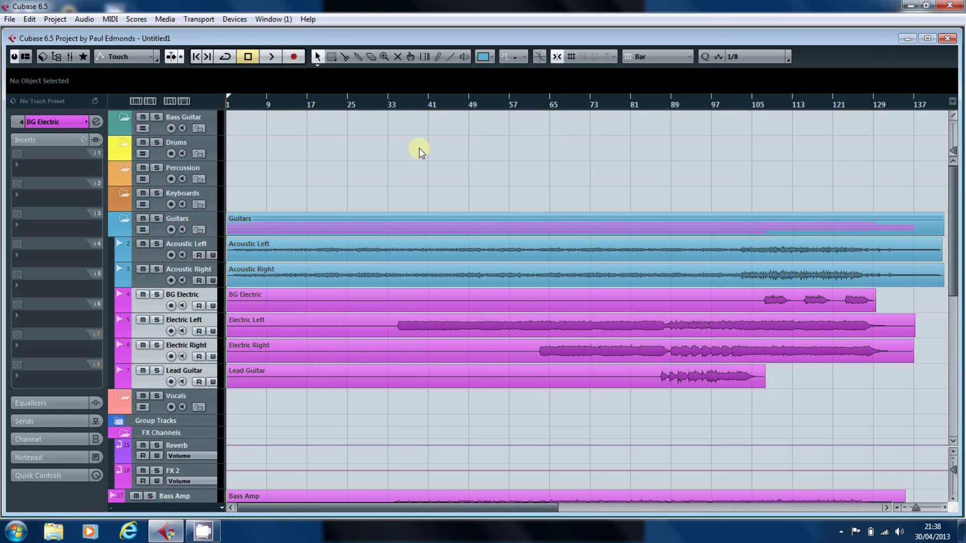
click(493, 59)
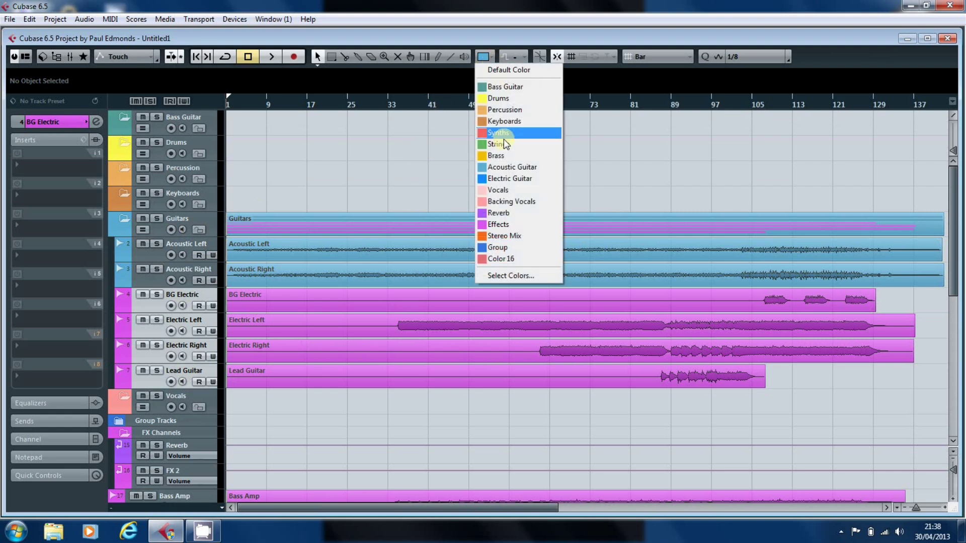
click(498, 177)
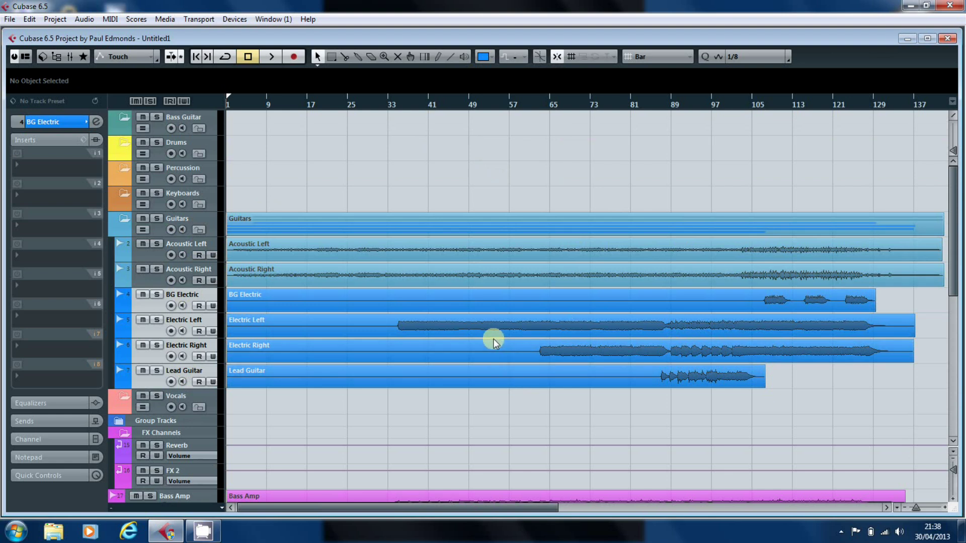
With bass, drums and organ filed into their coloured folders, select the Bass Amp event
click(127, 434)
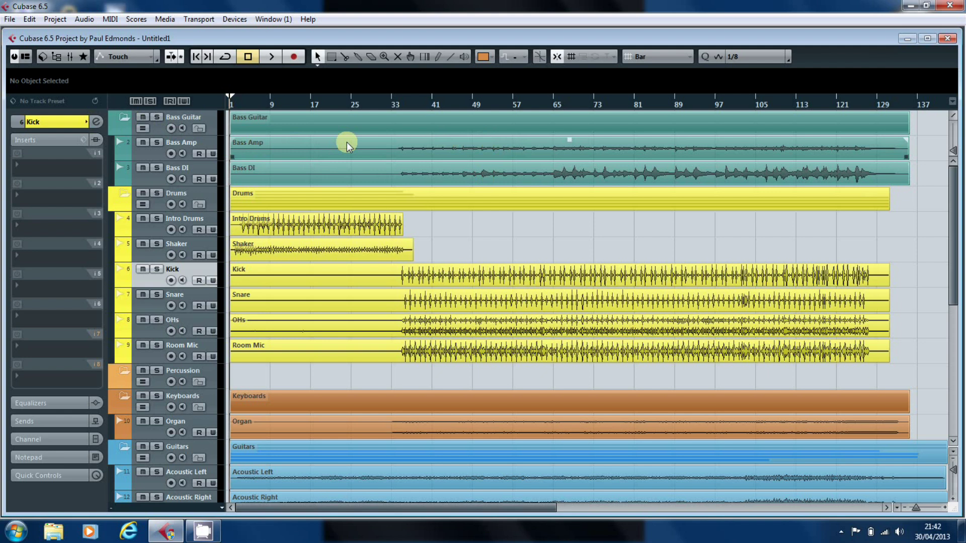
click(387, 153)
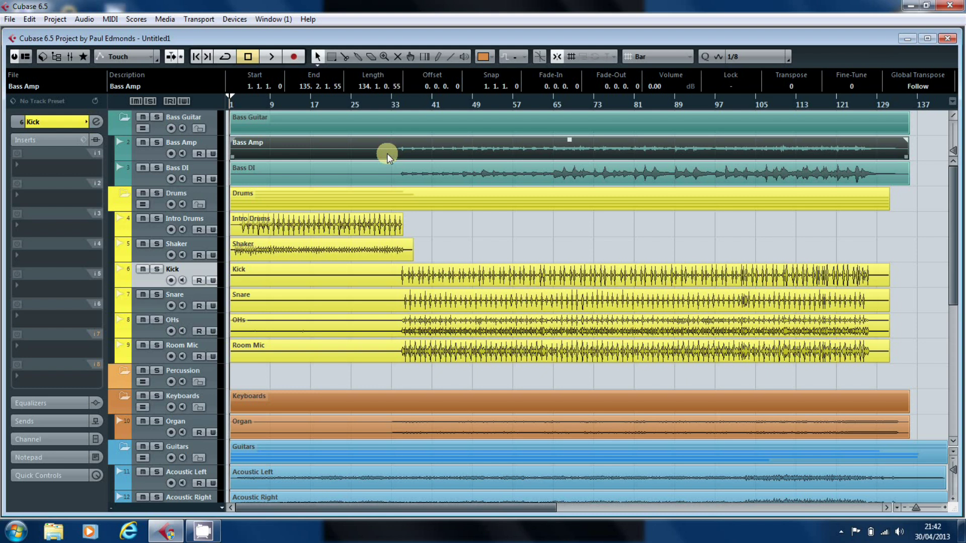
Strip the silence from the Bass Amp event with Detect Silence, then select Bass DI
click(84, 21)
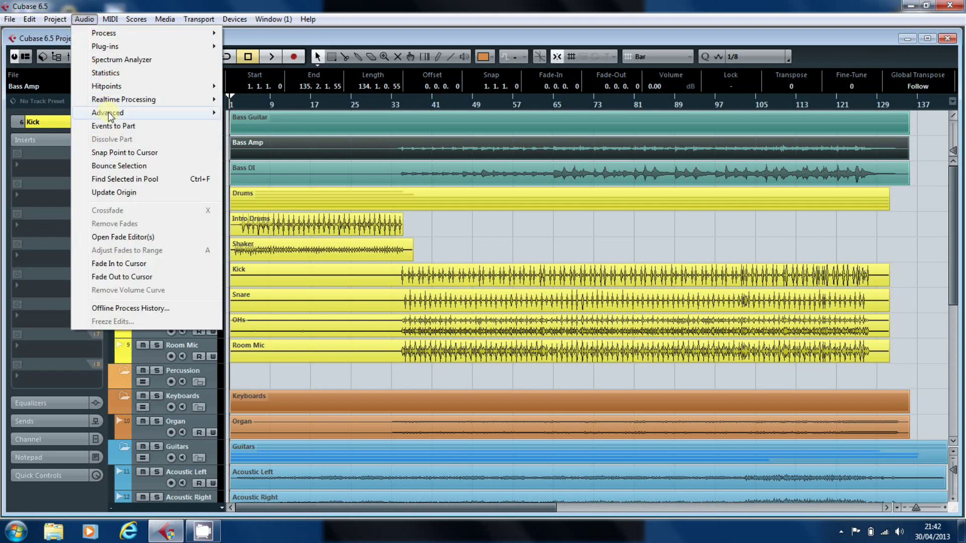
mouse_move(107, 112)
click(286, 114)
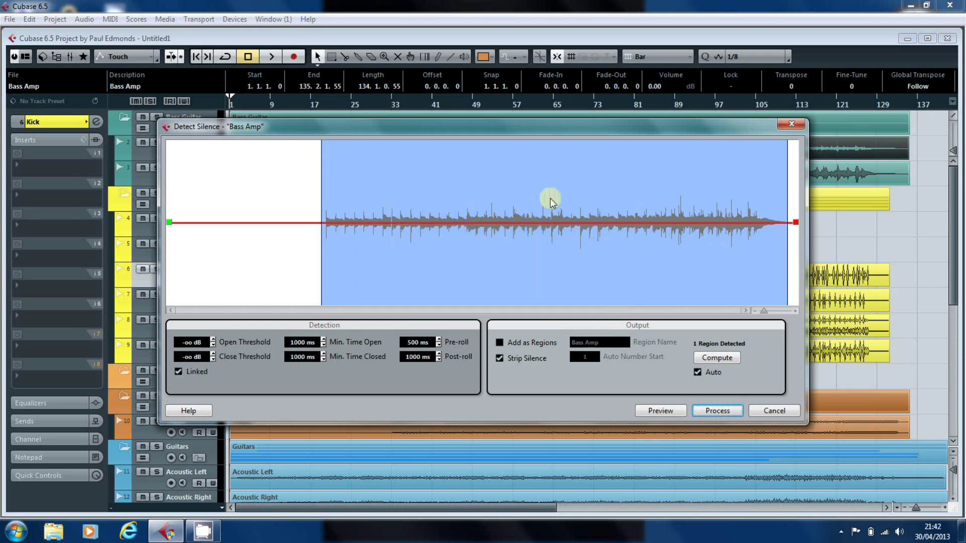
click(716, 412)
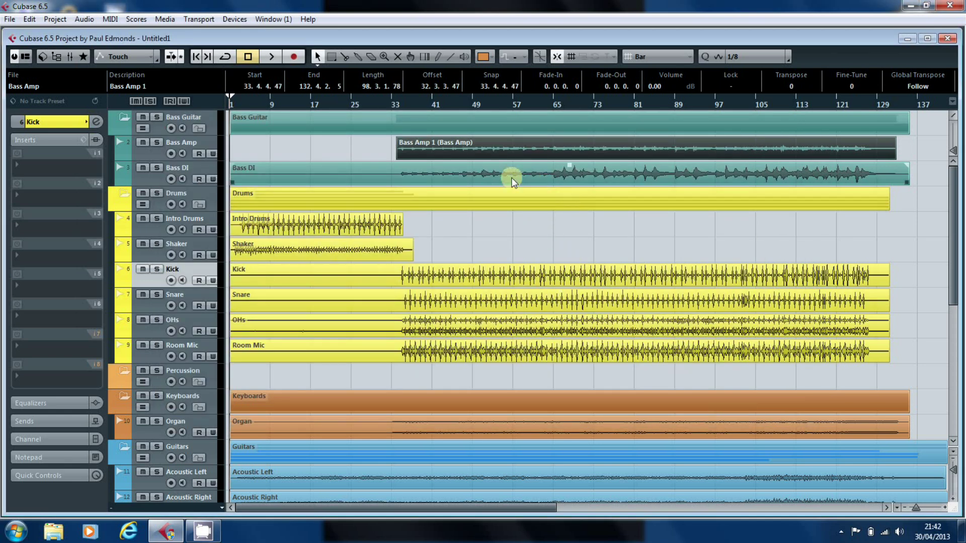
click(343, 171)
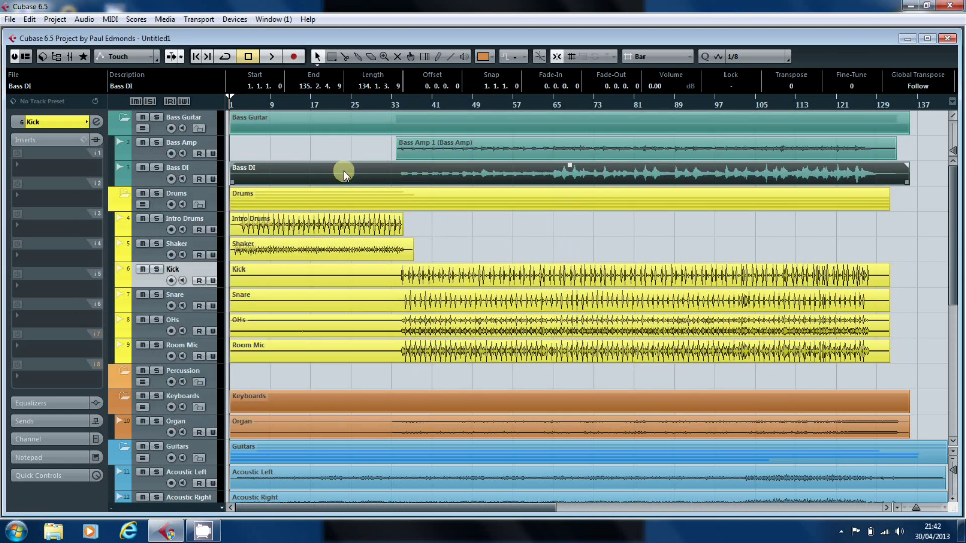
click(57, 20)
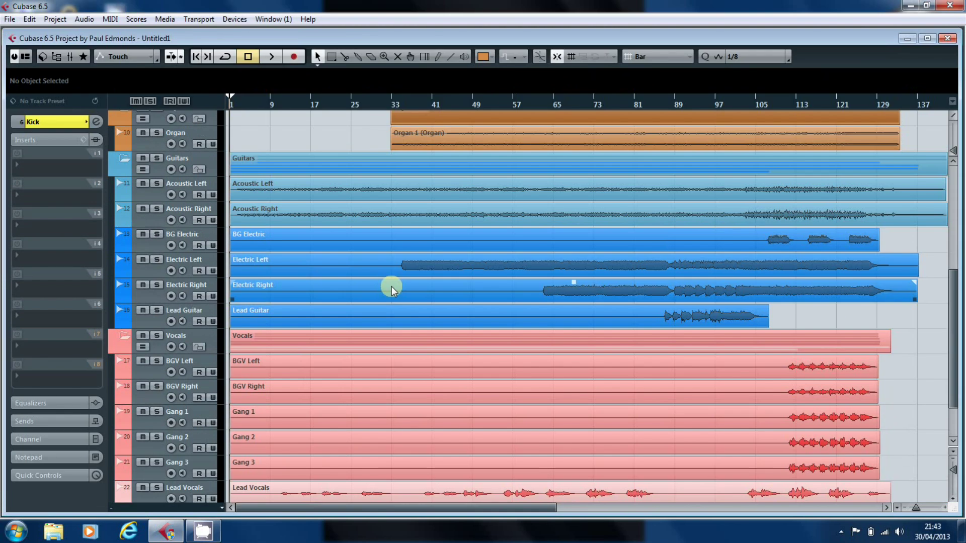
Select the six guitar events, Acoustic Left through Lead Guitar
click(334, 188)
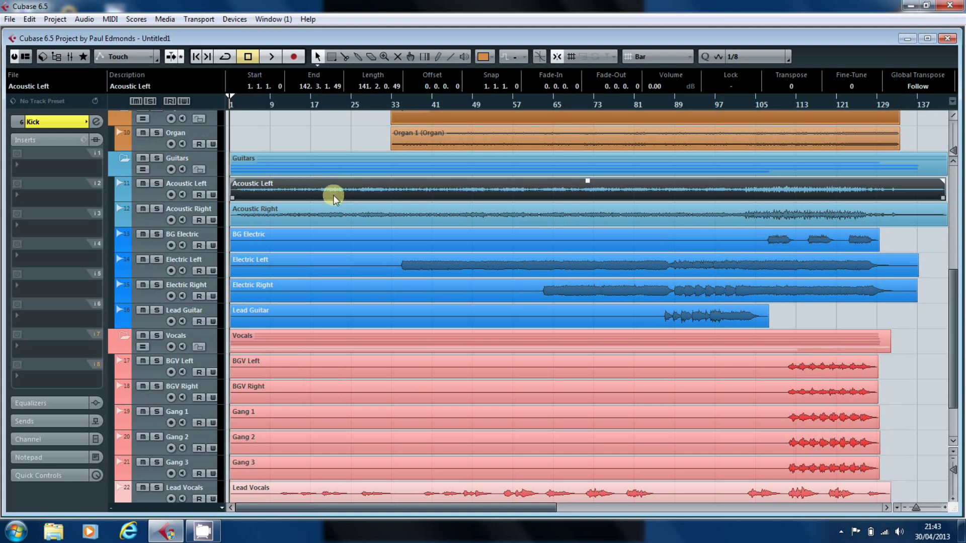
shift+click(333, 221)
shift+click(335, 237)
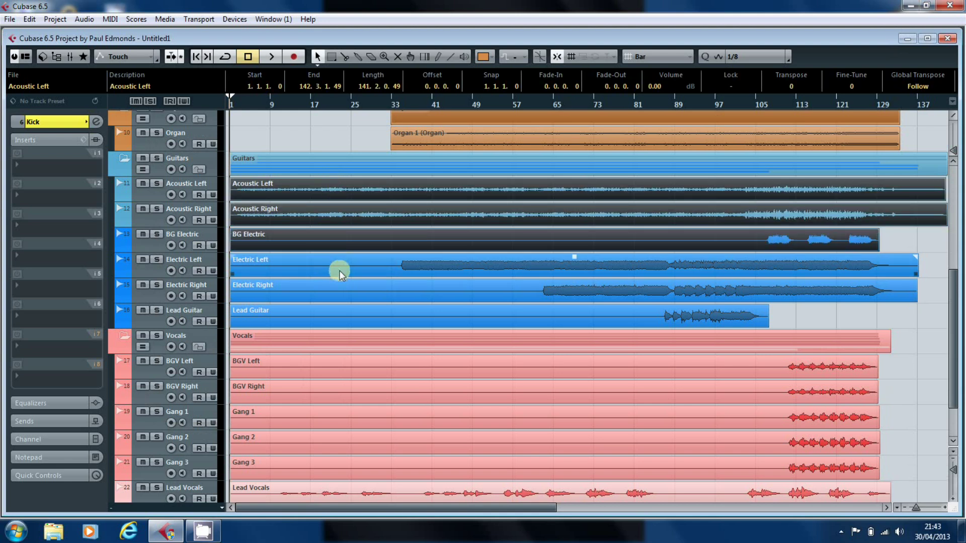
shift+click(340, 269)
shift+click(339, 291)
shift+click(340, 314)
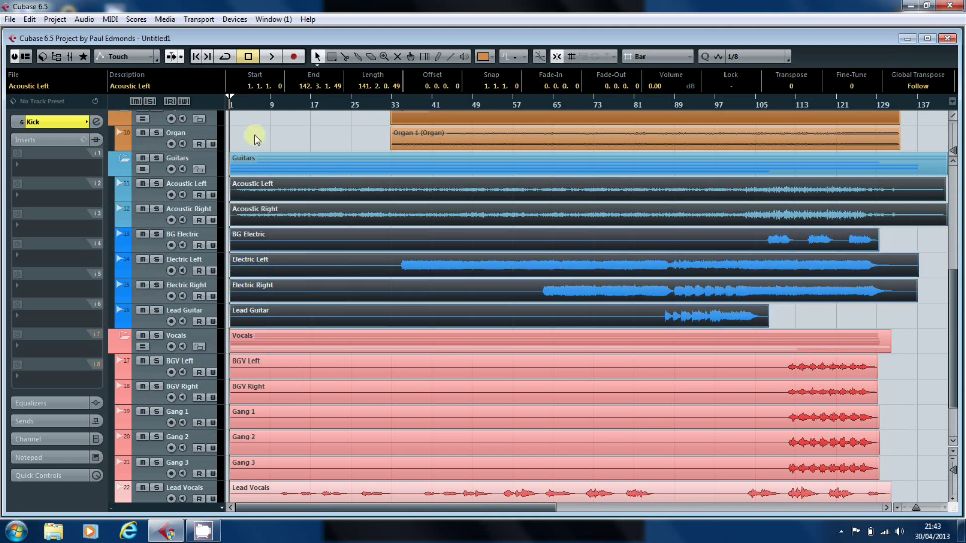
Run Detect Silence and process each of the six guitar events in turn
click(84, 19)
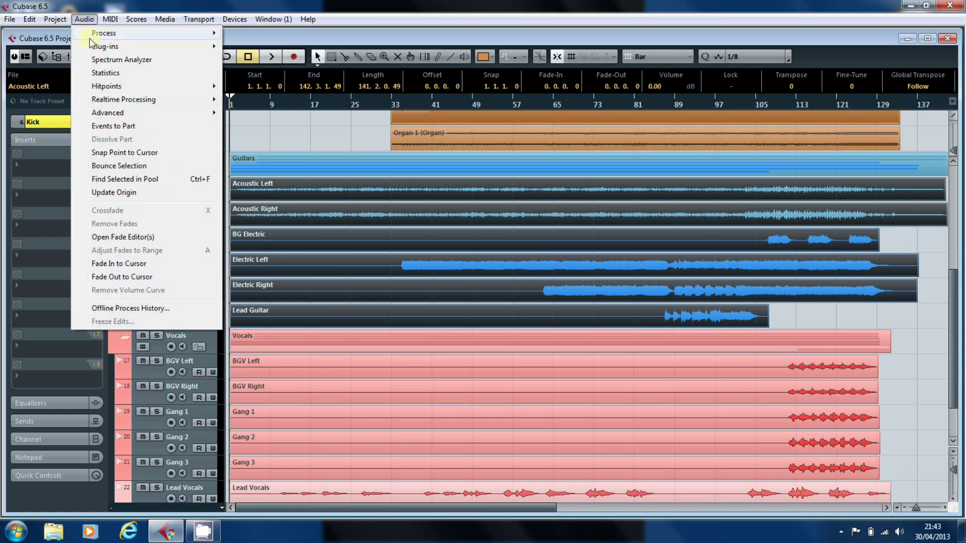
mouse_move(202, 113)
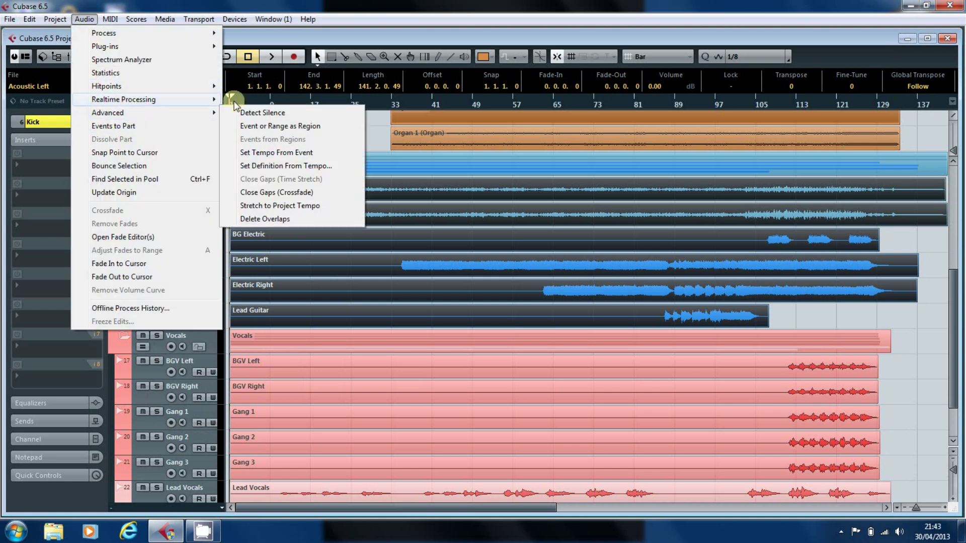
click(258, 111)
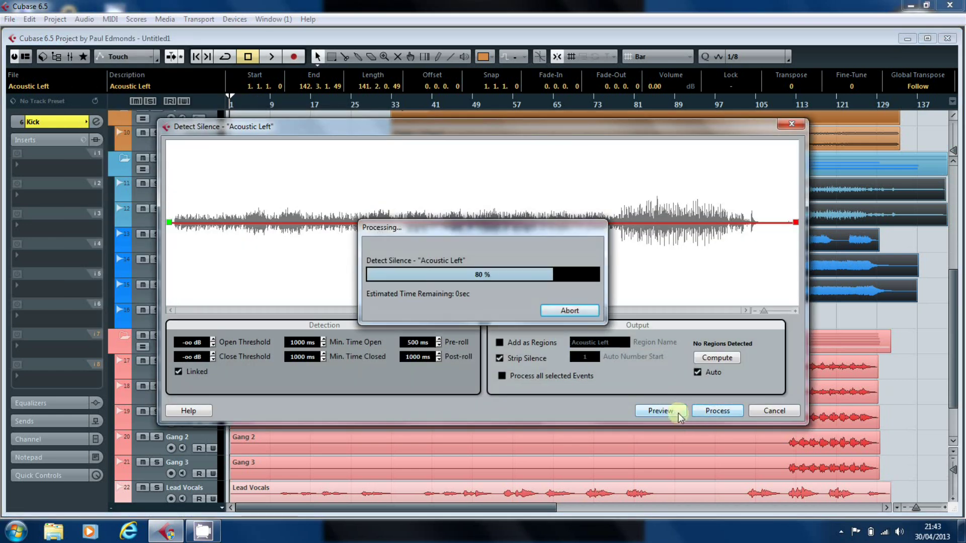
click(708, 416)
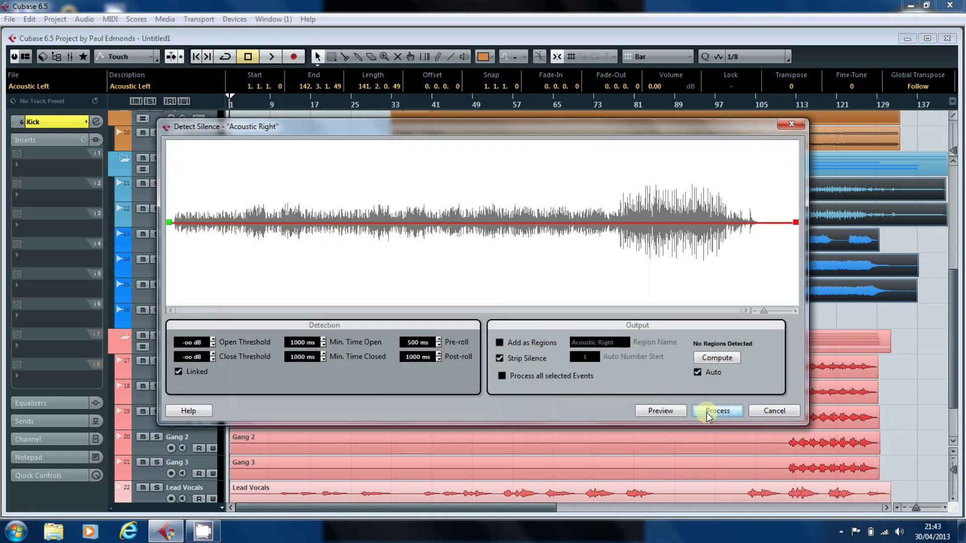
click(706, 413)
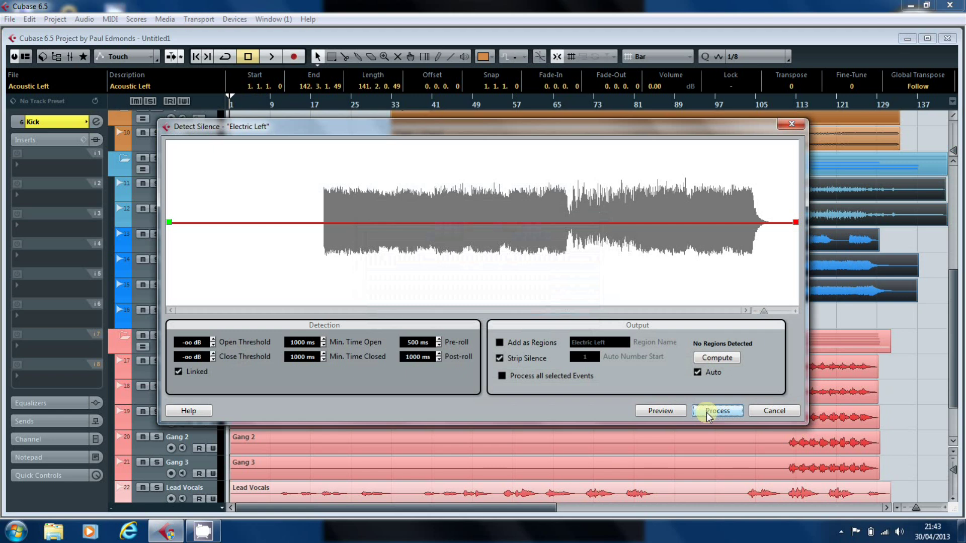
click(707, 413)
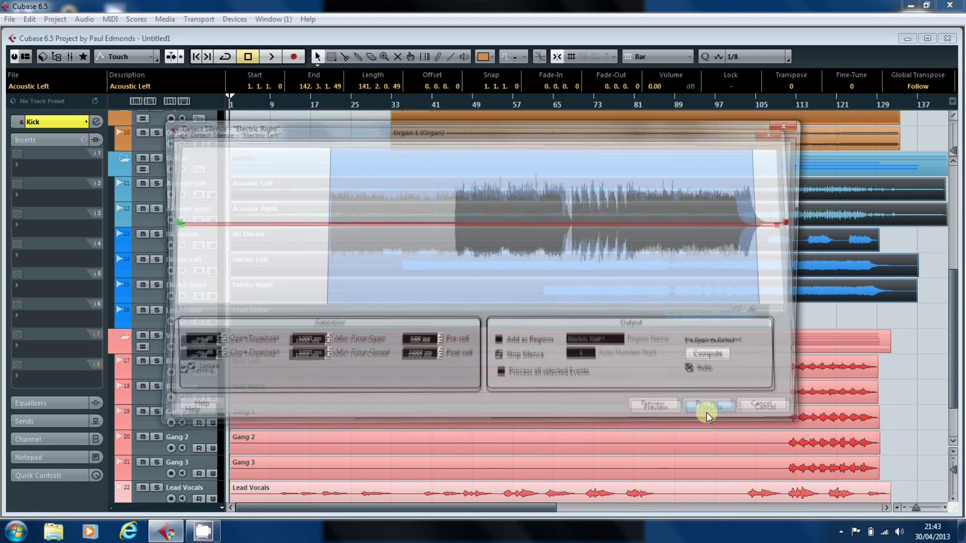
click(707, 412)
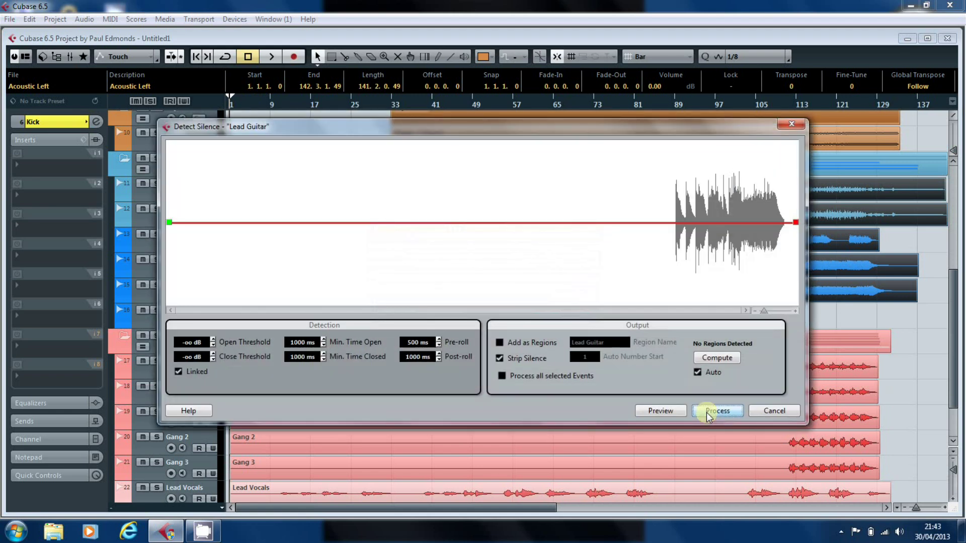
click(706, 412)
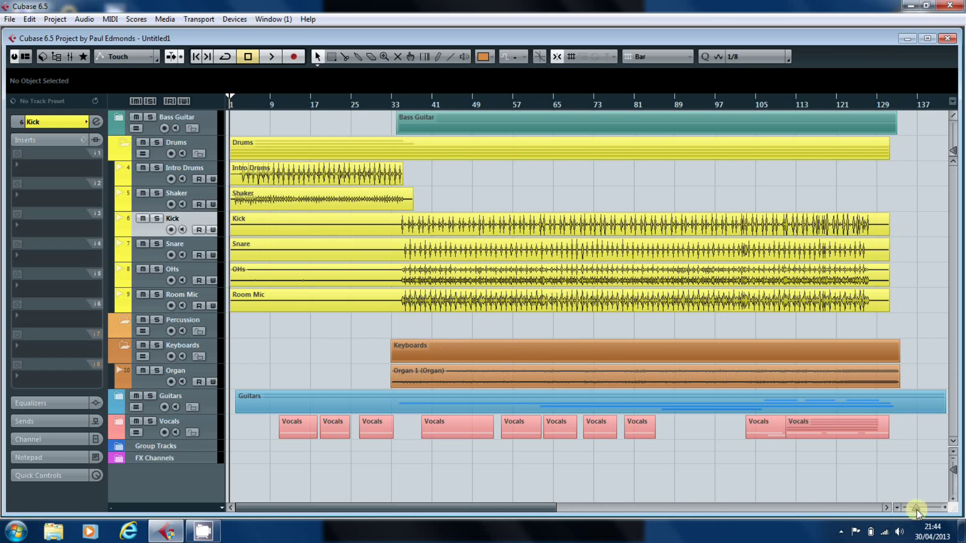
Split the Kick, Snare, OHs and Room Mic events at bar 34 with the Split tool
drag(917, 508, 923, 506)
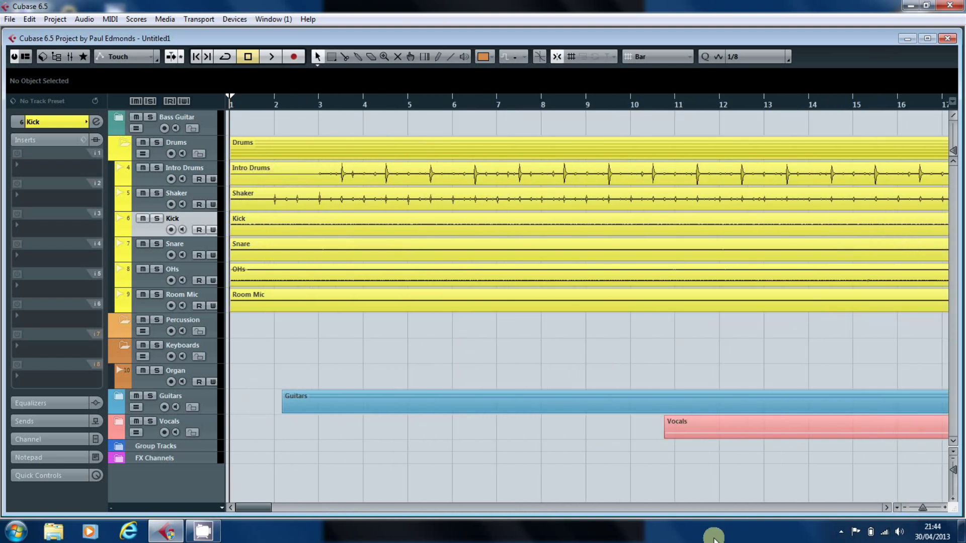
drag(255, 508, 326, 509)
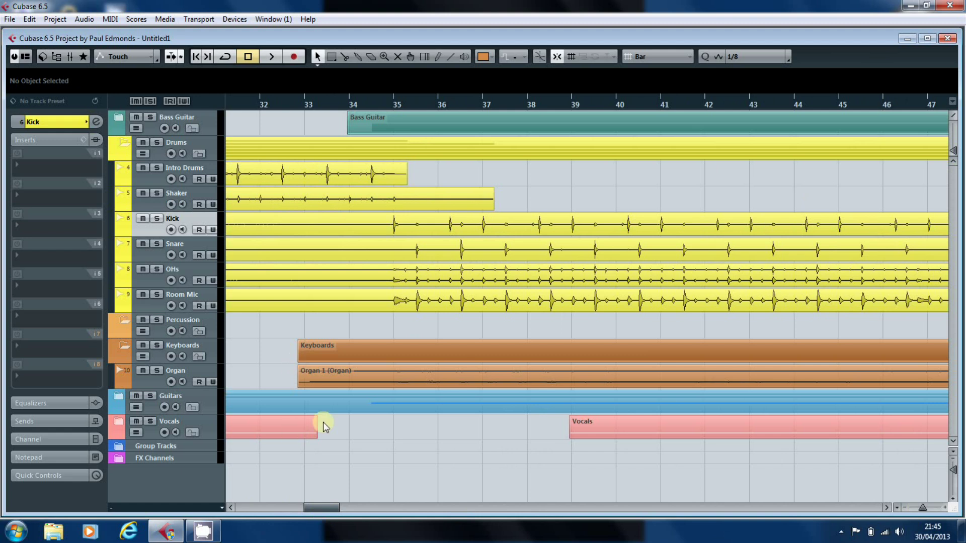
right_click(526, 183)
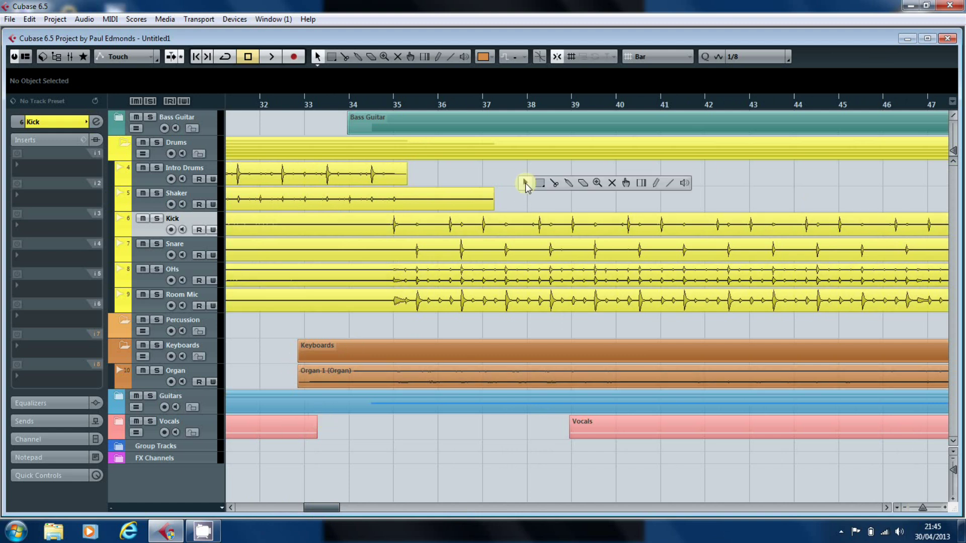
click(553, 183)
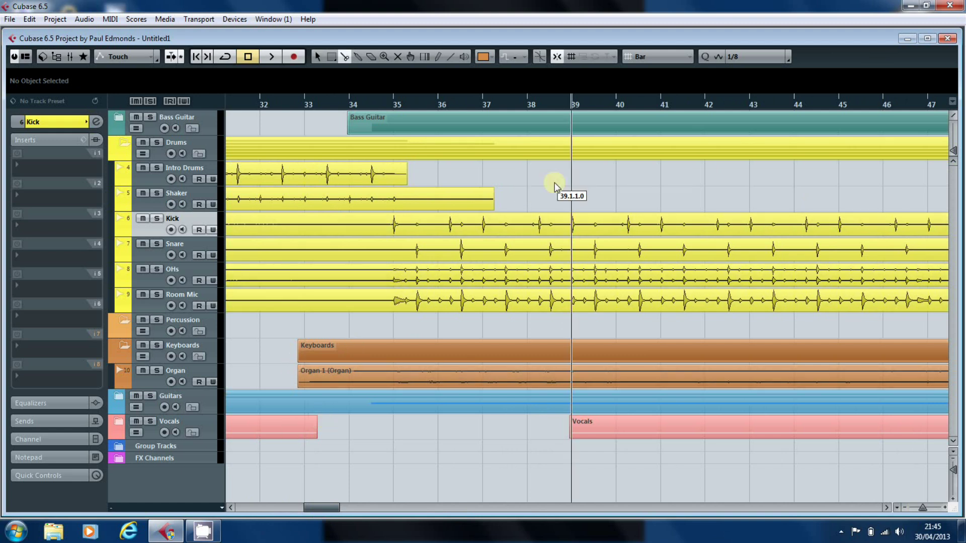
click(343, 227)
click(348, 251)
click(347, 276)
click(347, 301)
Marquee-select and delete the silent drum parts before bar 34 with the Arrow tool
right_click(316, 308)
click(315, 304)
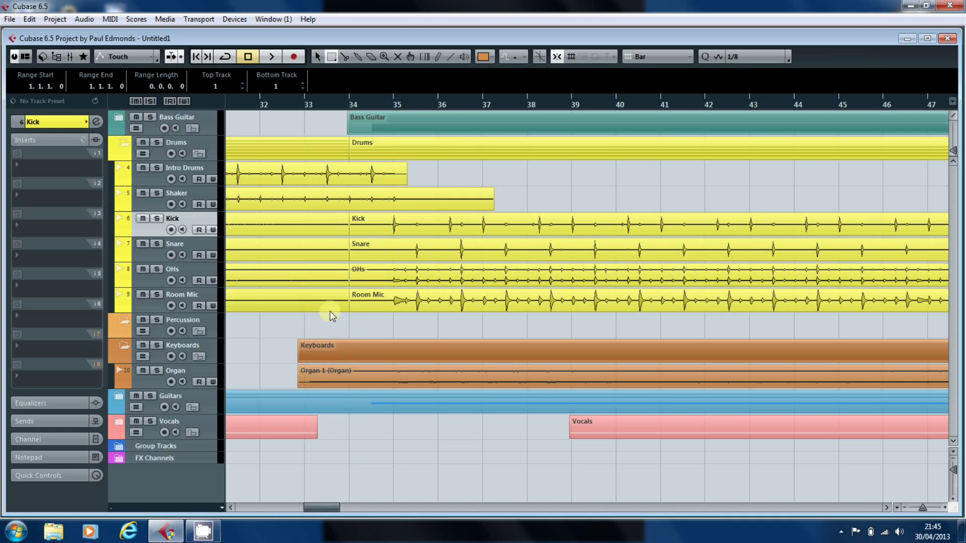
right_click(311, 296)
click(312, 297)
drag(315, 315, 296, 225)
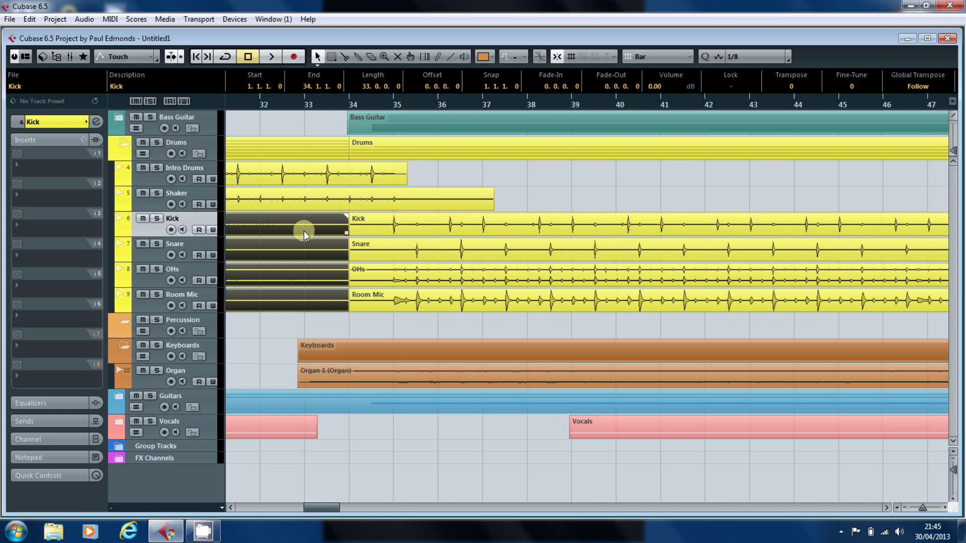
key(Delete)
click(328, 254)
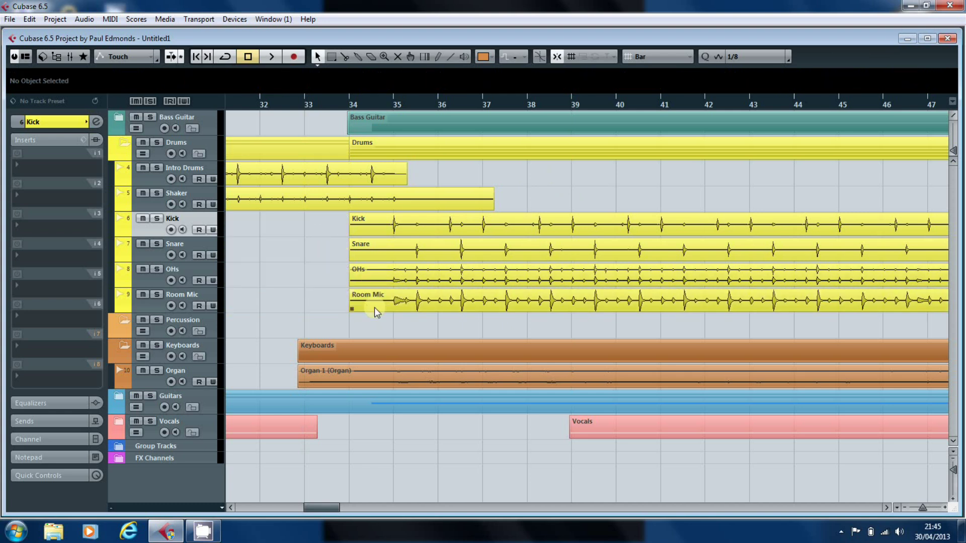
drag(328, 506, 242, 476)
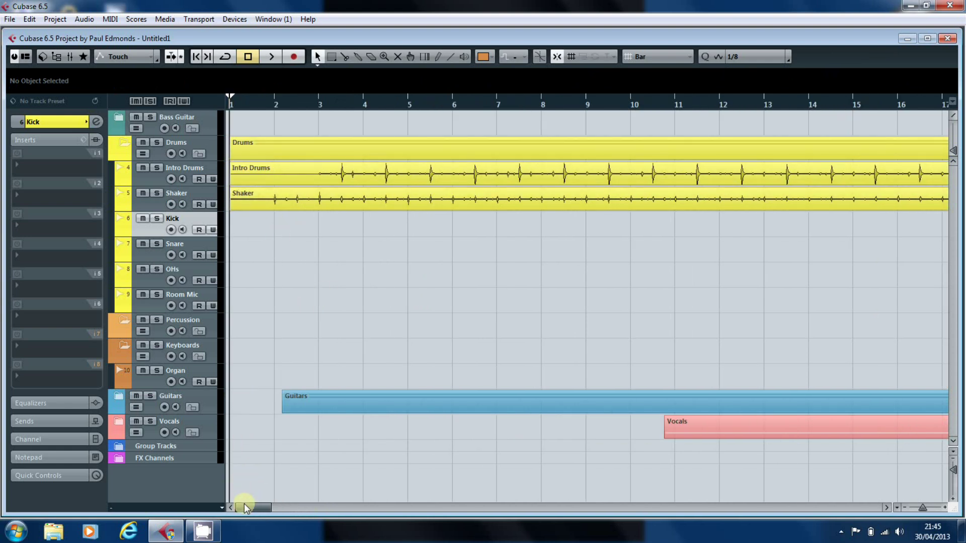
Collapse Drums, apply Zoom Full, and unfold the Guitars and Bass Guitar folders
click(138, 153)
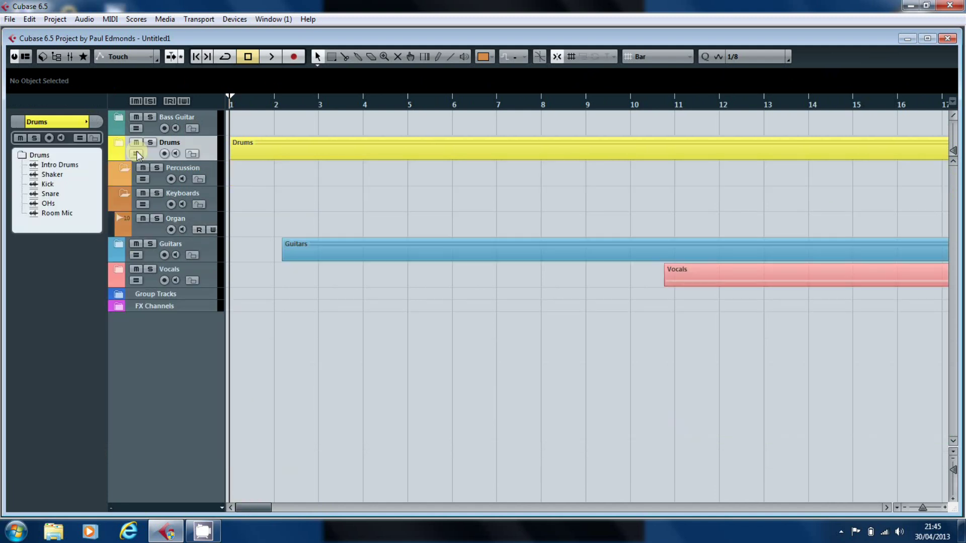
click(897, 508)
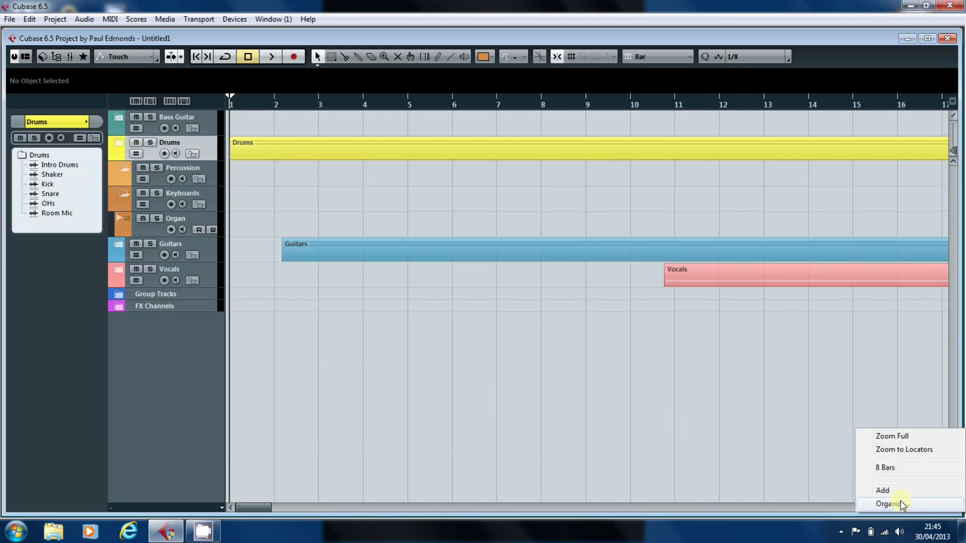
click(899, 437)
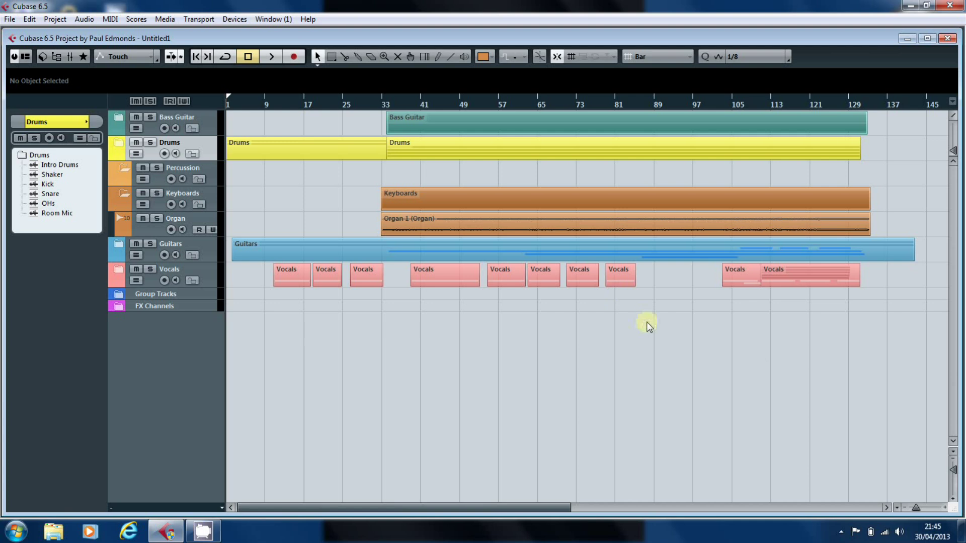
click(119, 246)
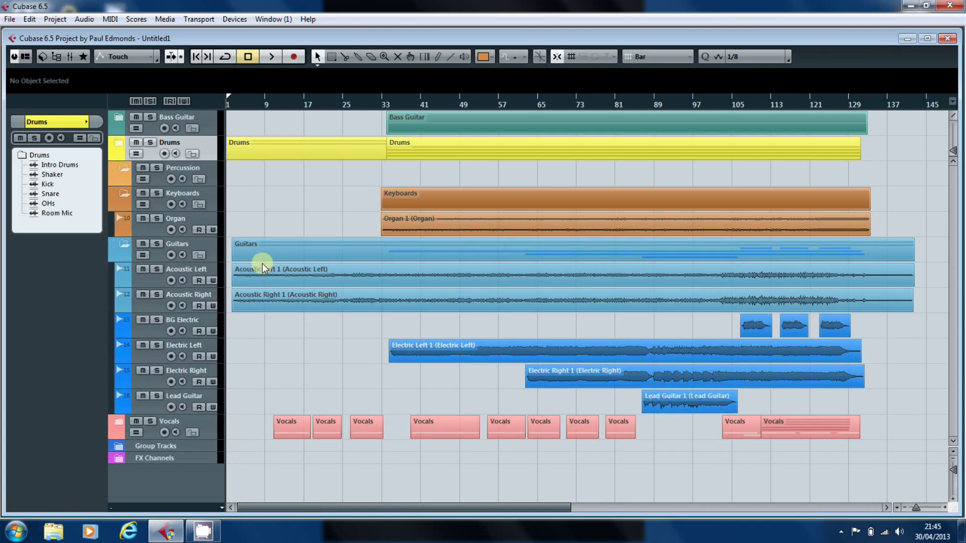
click(569, 375)
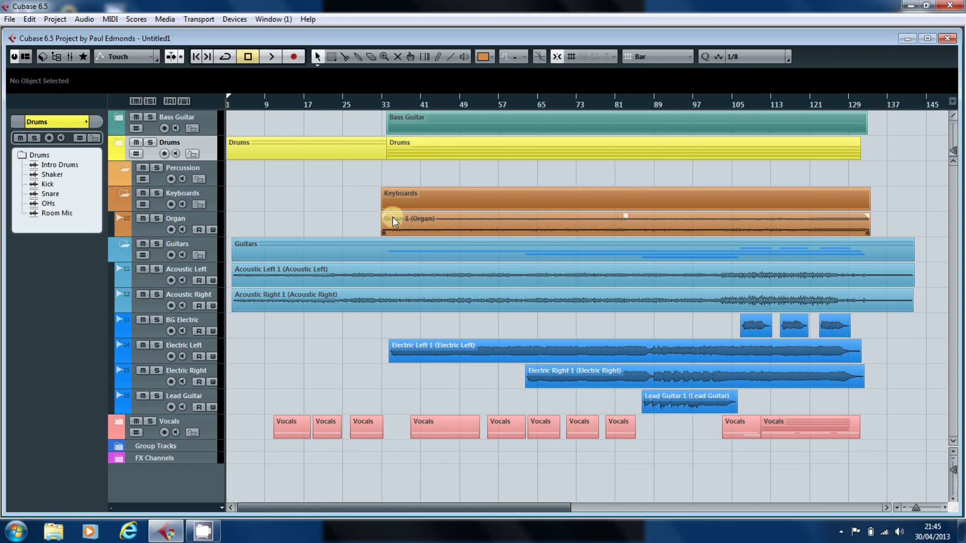
click(120, 115)
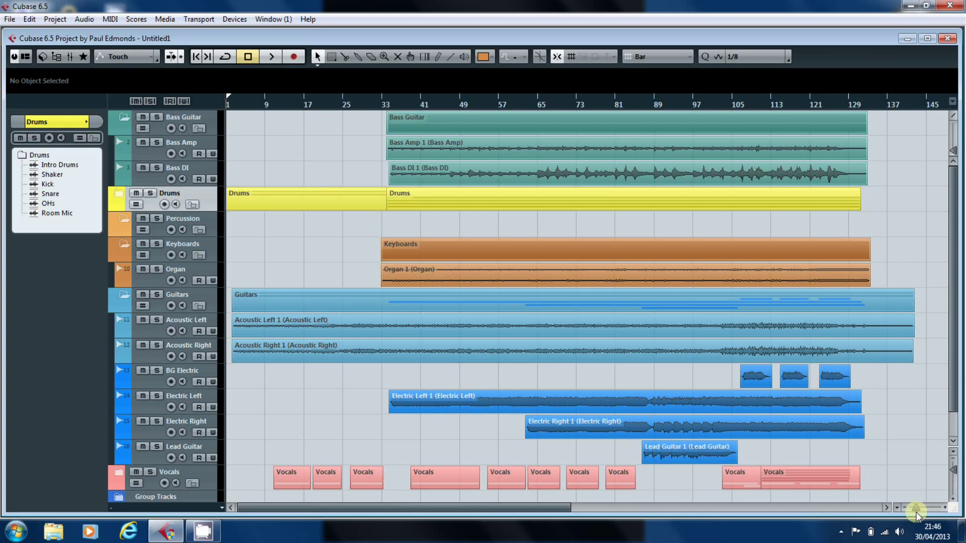
Drag the Bass Amp event's start back to bar 33
drag(916, 512, 921, 510)
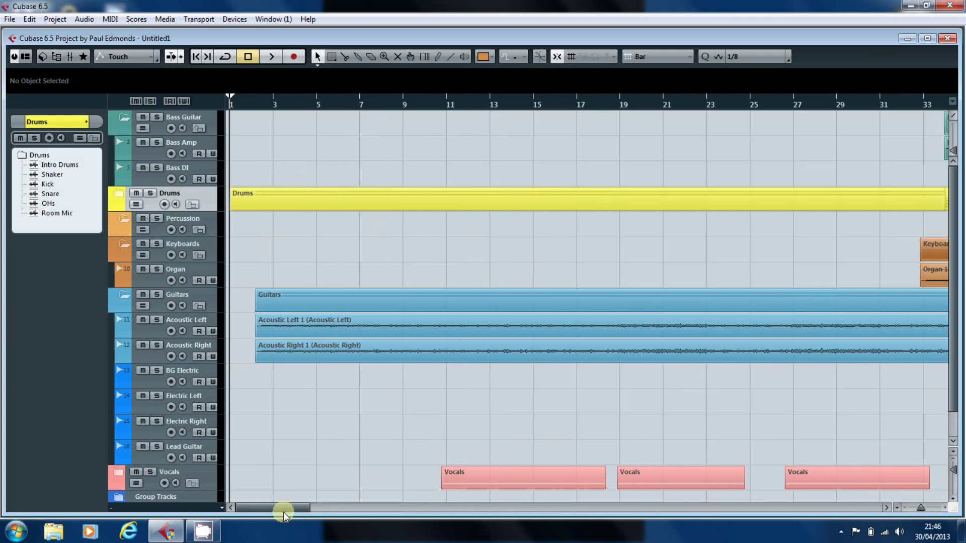
drag(283, 509, 339, 509)
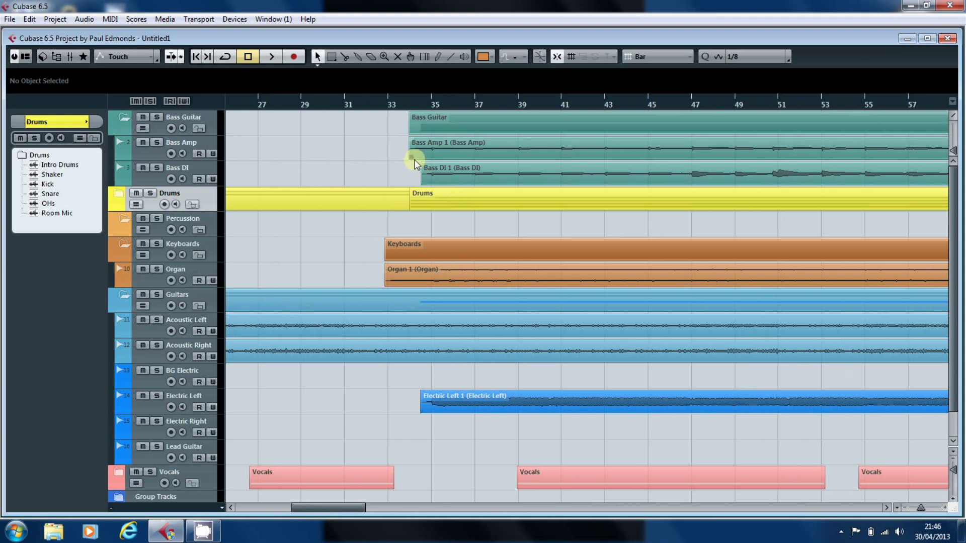
drag(412, 157, 399, 179)
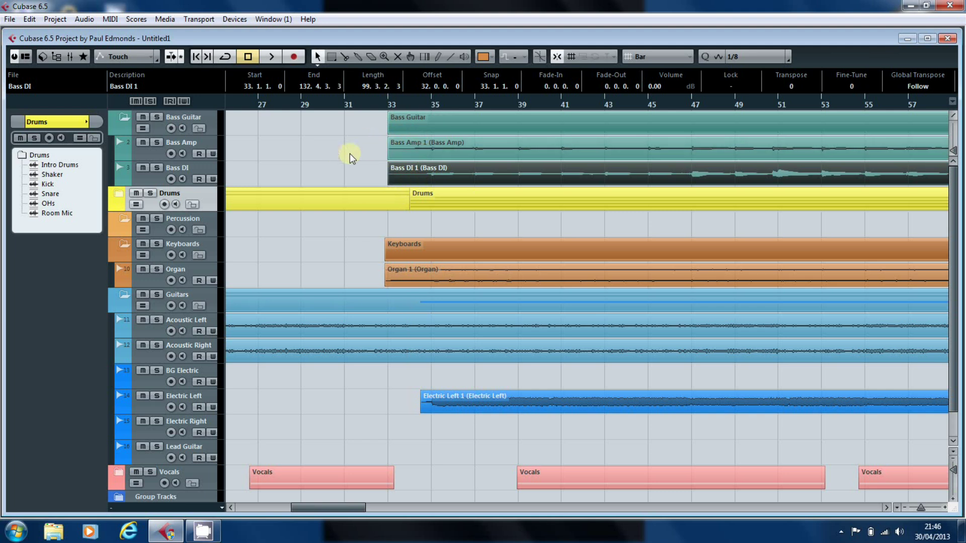
Select both bass events and give them a 1.3.2.89 fade-in
click(371, 149)
drag(406, 167, 404, 177)
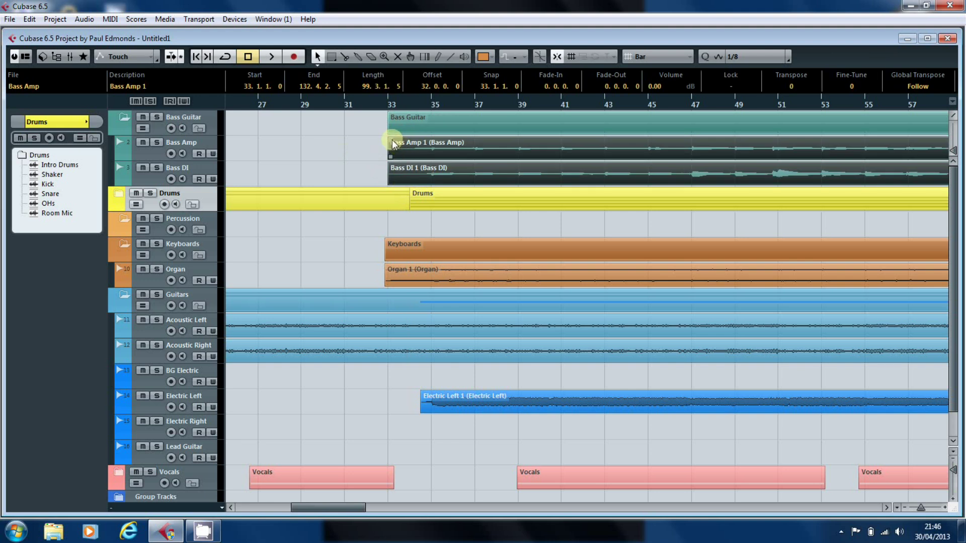
drag(393, 144, 433, 141)
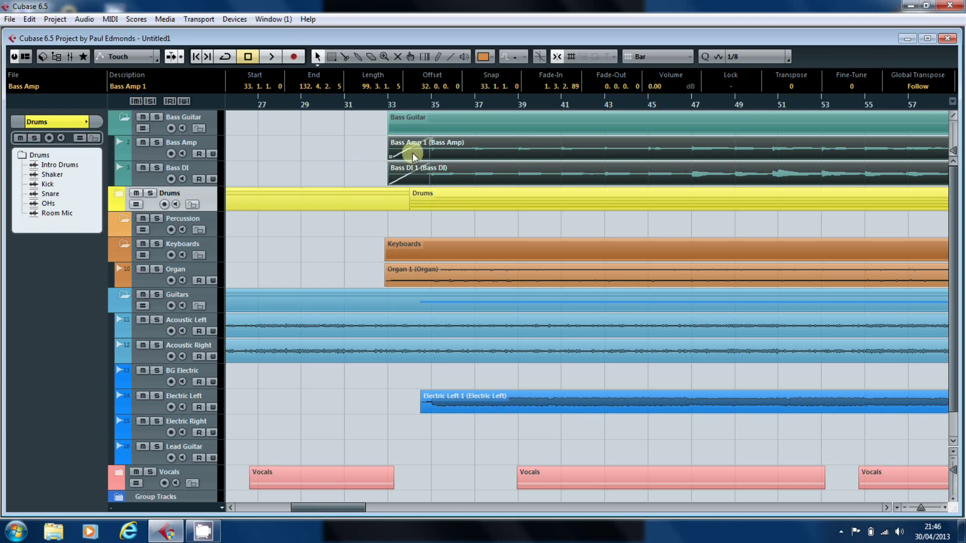
drag(346, 505, 563, 508)
Extend the Bass Amp event so it ends at bar 133
click(473, 158)
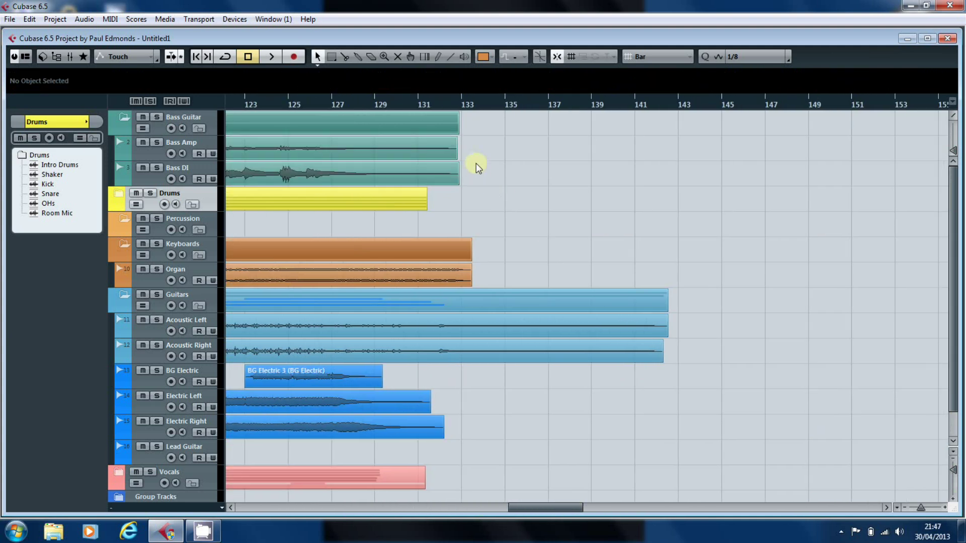
drag(456, 160, 460, 185)
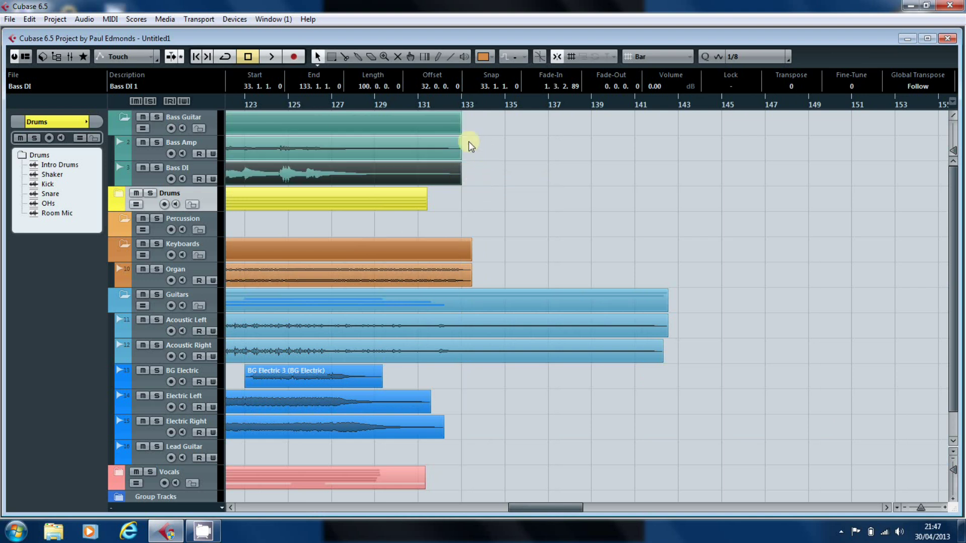
click(464, 141)
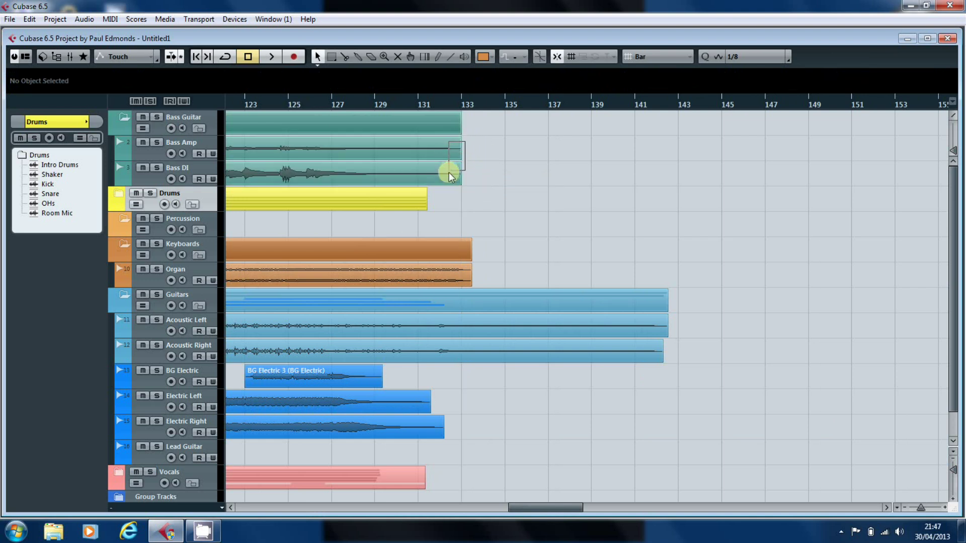
Give both the Bass Amp and Bass DI events a 2.0.0.10 fade-out into bar 133
drag(450, 178, 451, 178)
drag(458, 139, 413, 142)
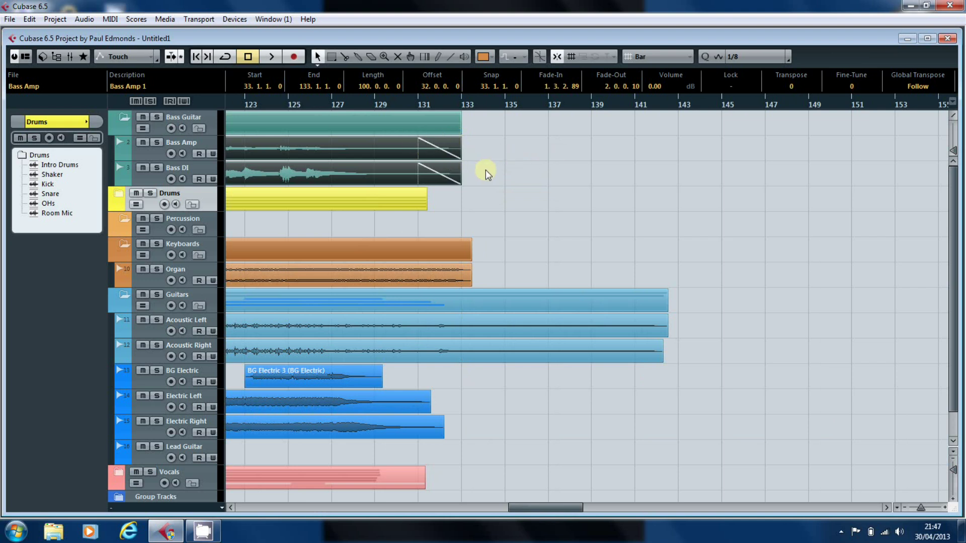
click(485, 170)
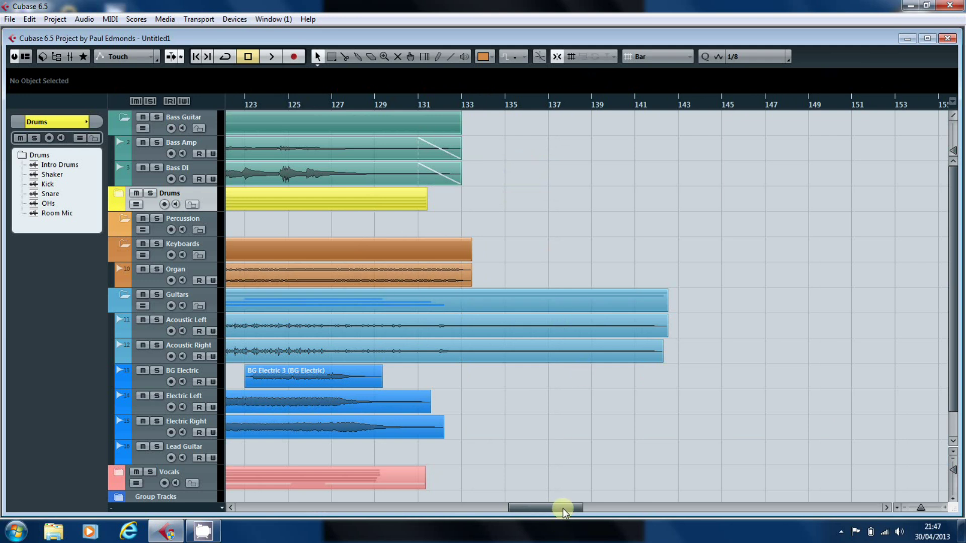
drag(563, 511, 342, 517)
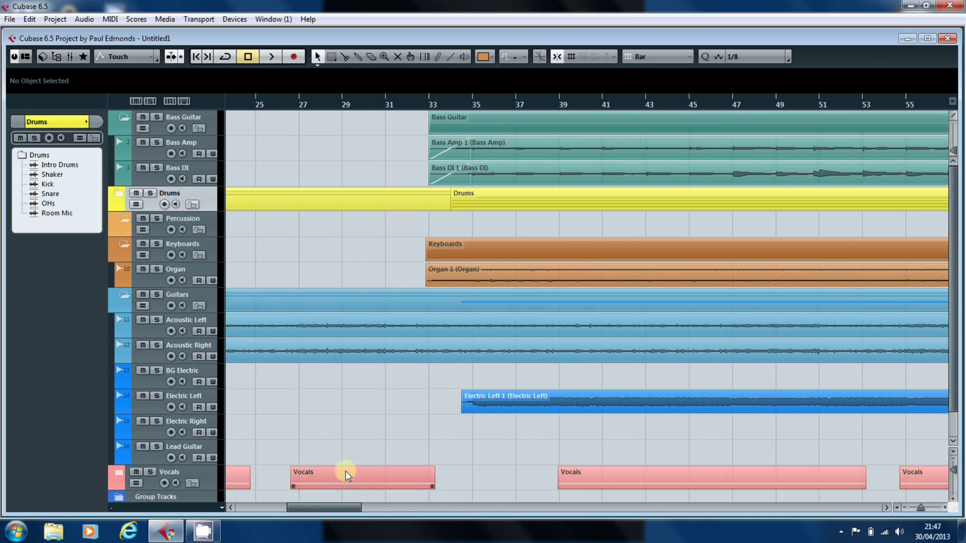
Fold the Bass Guitar folder closed and unfold the Drums folder
drag(347, 509, 265, 494)
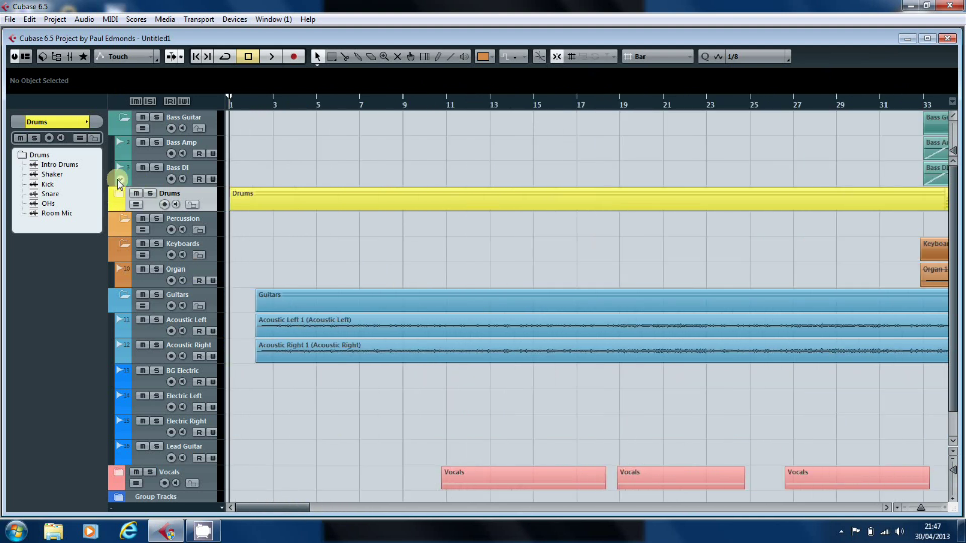
click(124, 117)
click(120, 143)
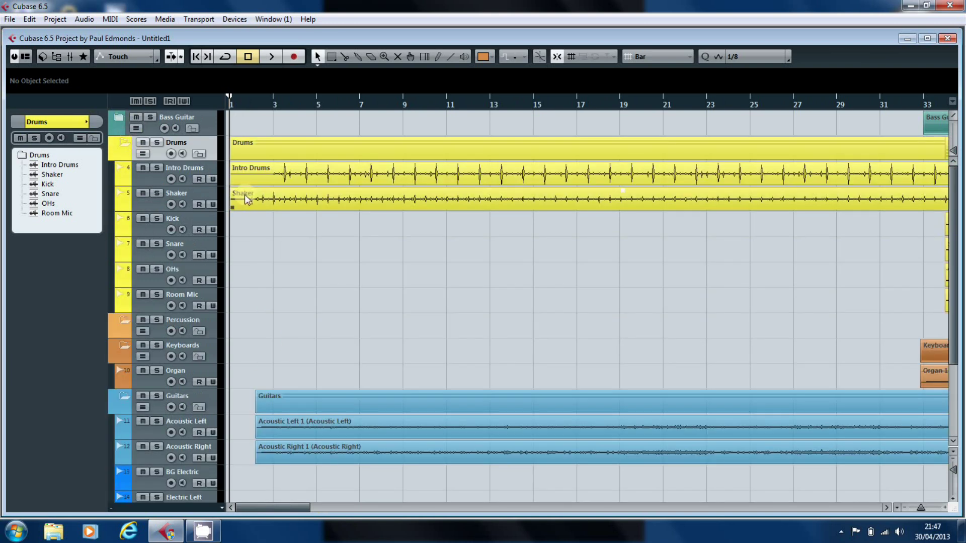
Select the Intro Drums and Shaker events and add fades to them
drag(235, 218, 253, 162)
click(257, 237)
drag(300, 506, 342, 533)
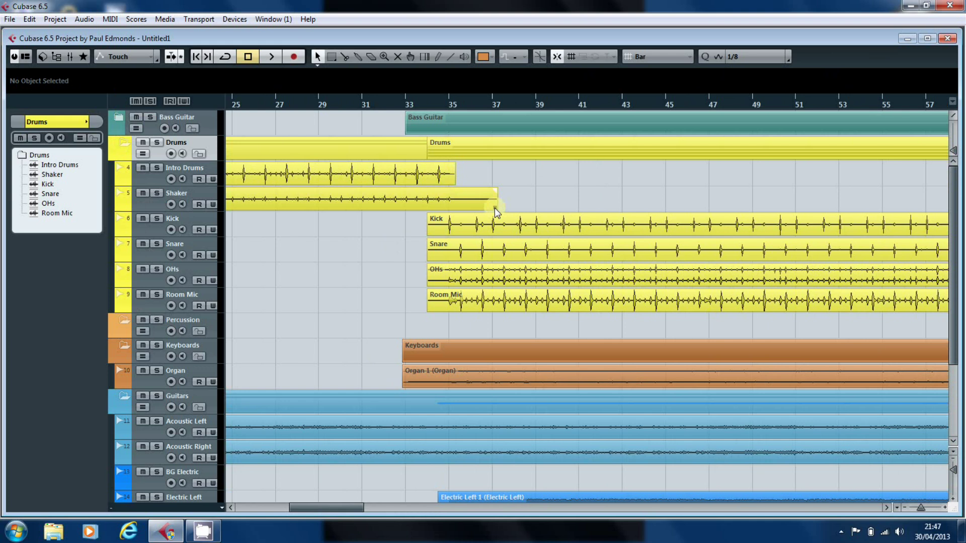
Shorten the Shaker event so it ends near bar 35
drag(494, 208, 453, 168)
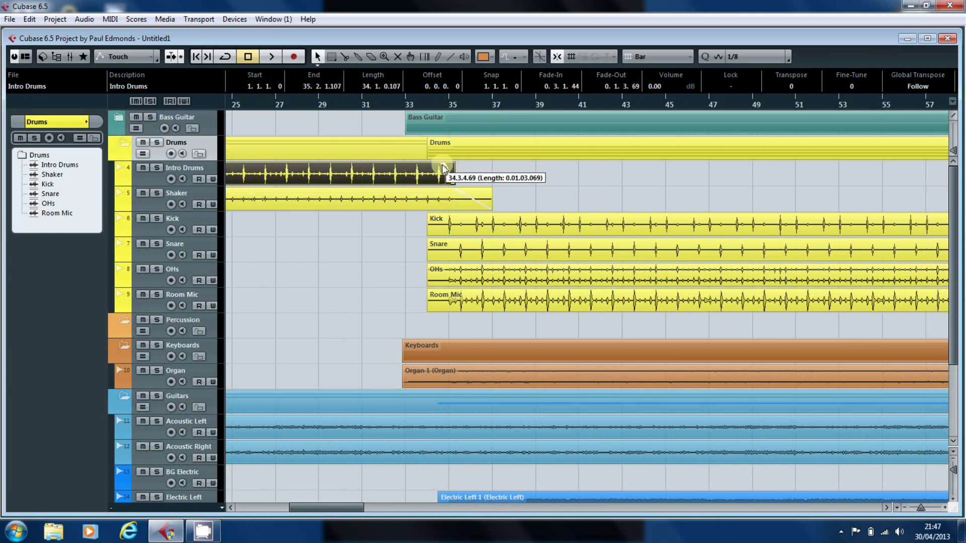
drag(443, 168, 441, 170)
click(385, 245)
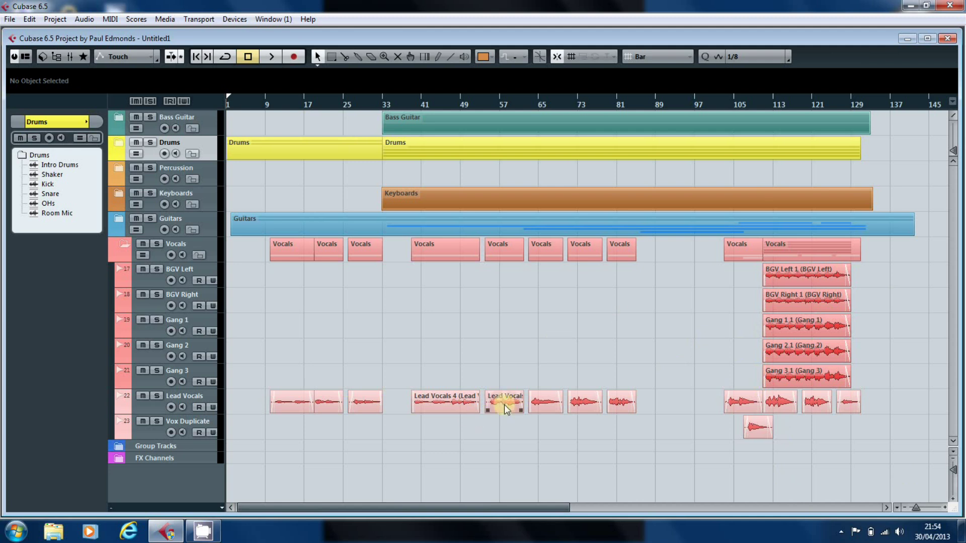
Give the Lead Vocals 5 event a 0.2.3.11 fade-in
drag(491, 393, 490, 392)
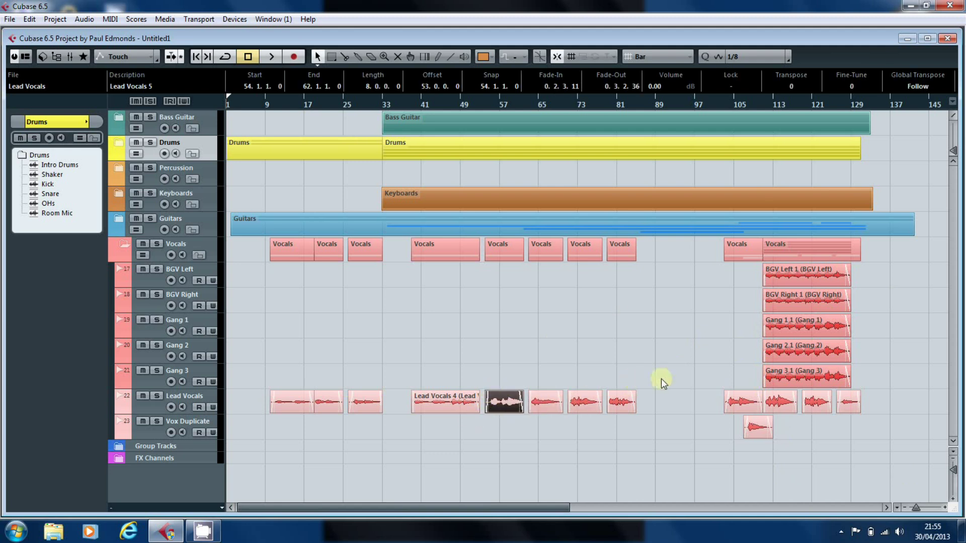